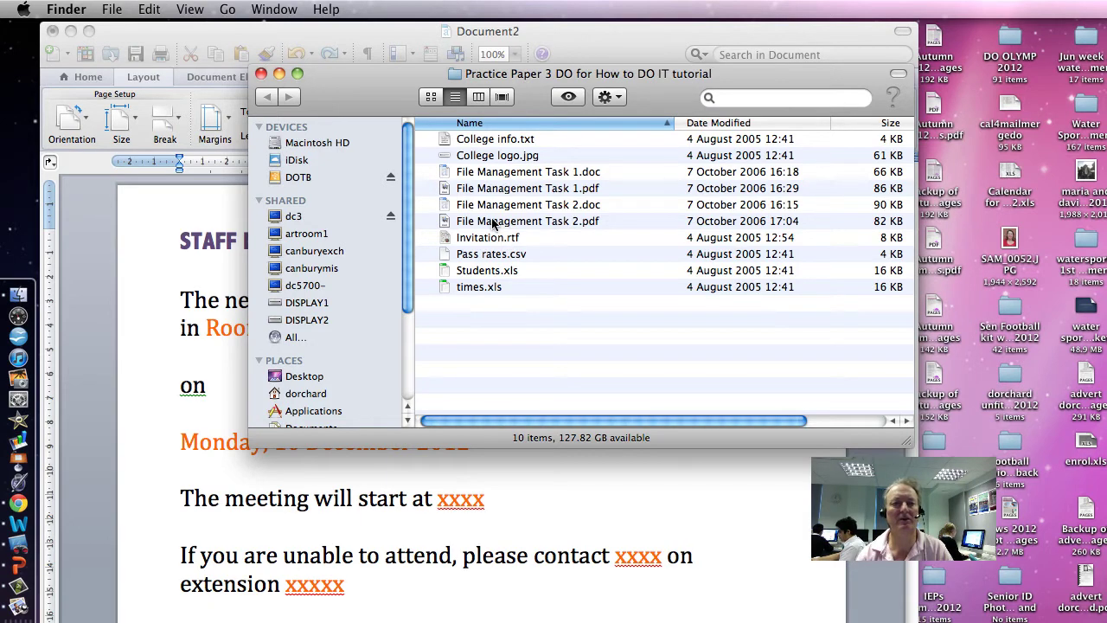
Select the times.xls data file in the Practice Paper 3 DO for How to DO IT tutorial folder
click(497, 290)
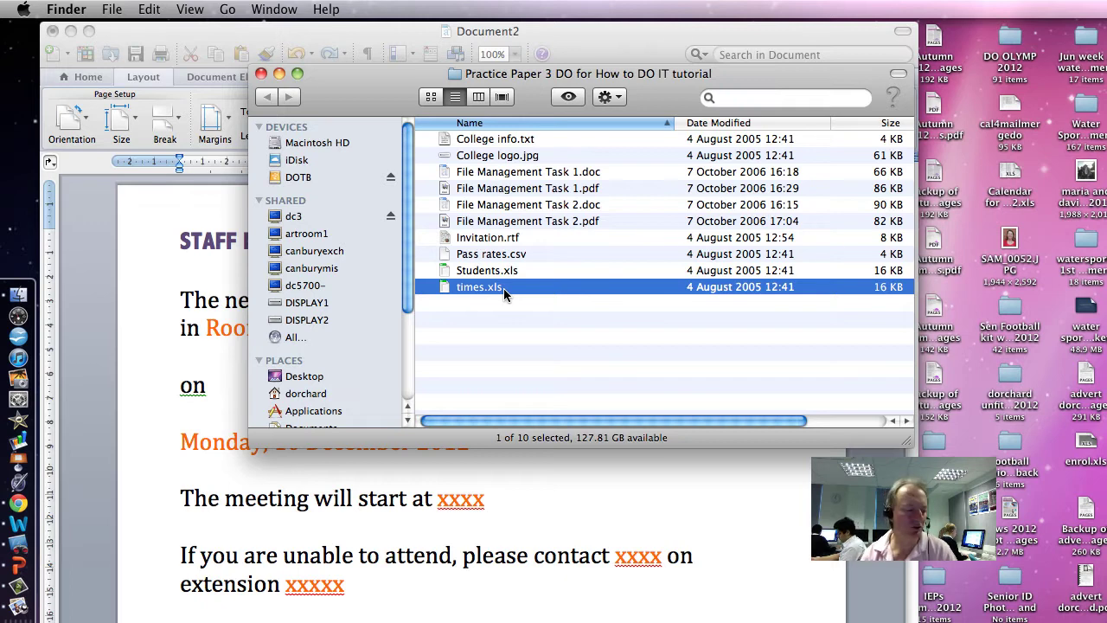
Bring the staff meeting letter to the front, switch to portrait, then back to landscape
click(156, 238)
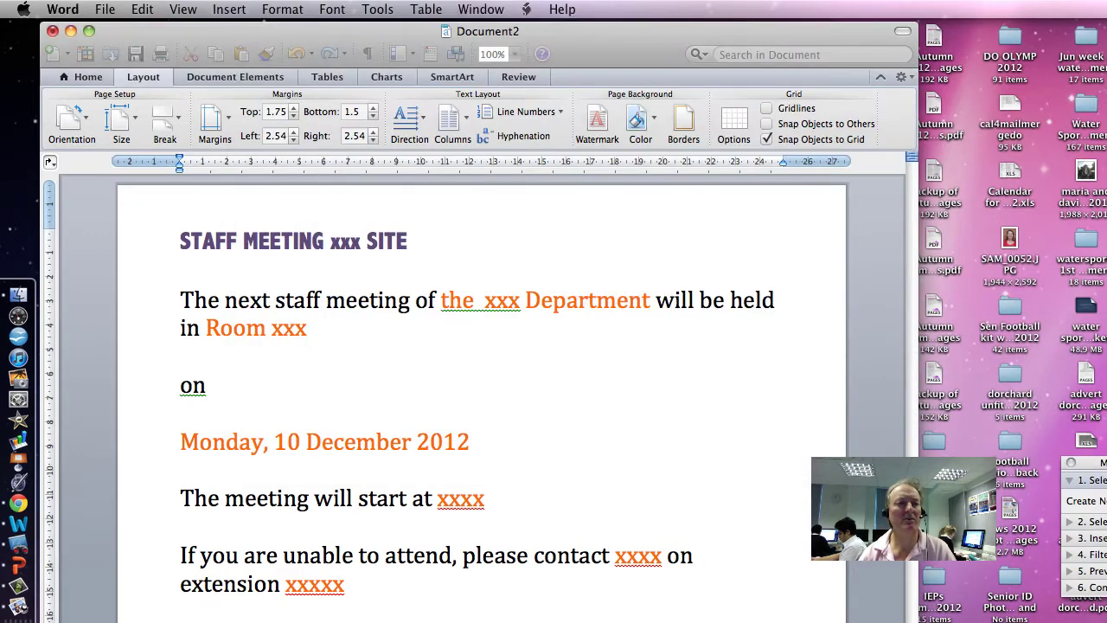
click(82, 121)
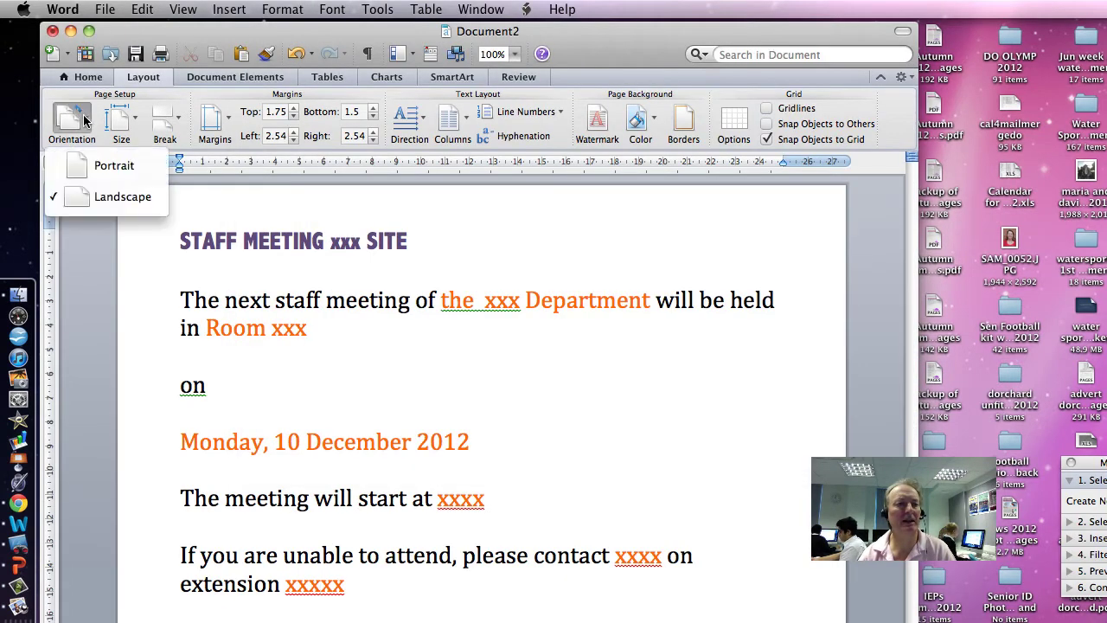
click(113, 173)
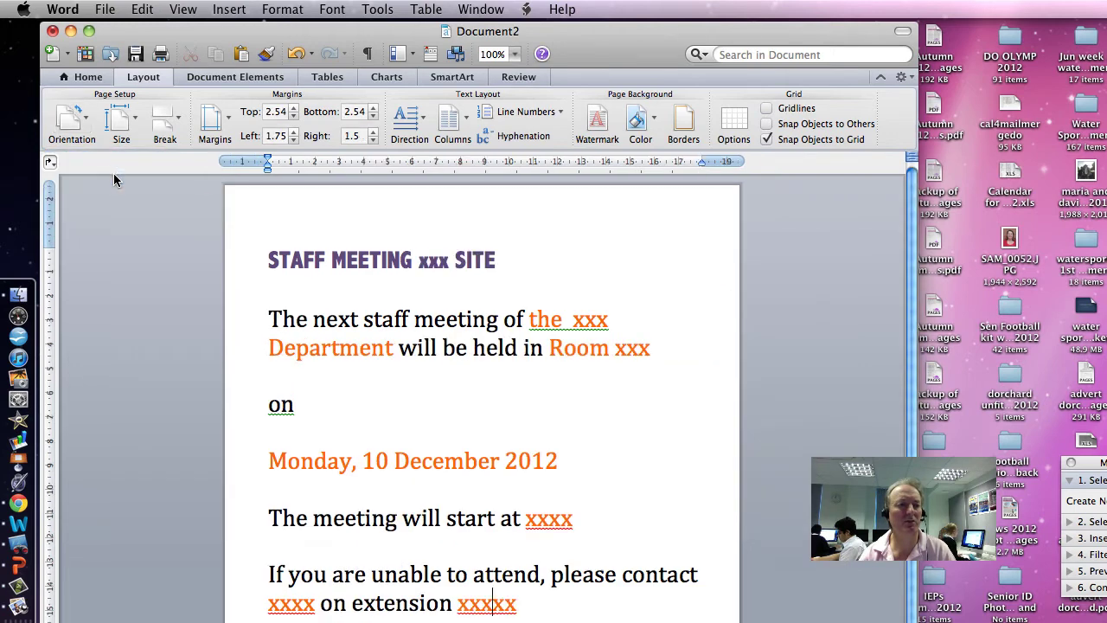
click(72, 121)
click(110, 198)
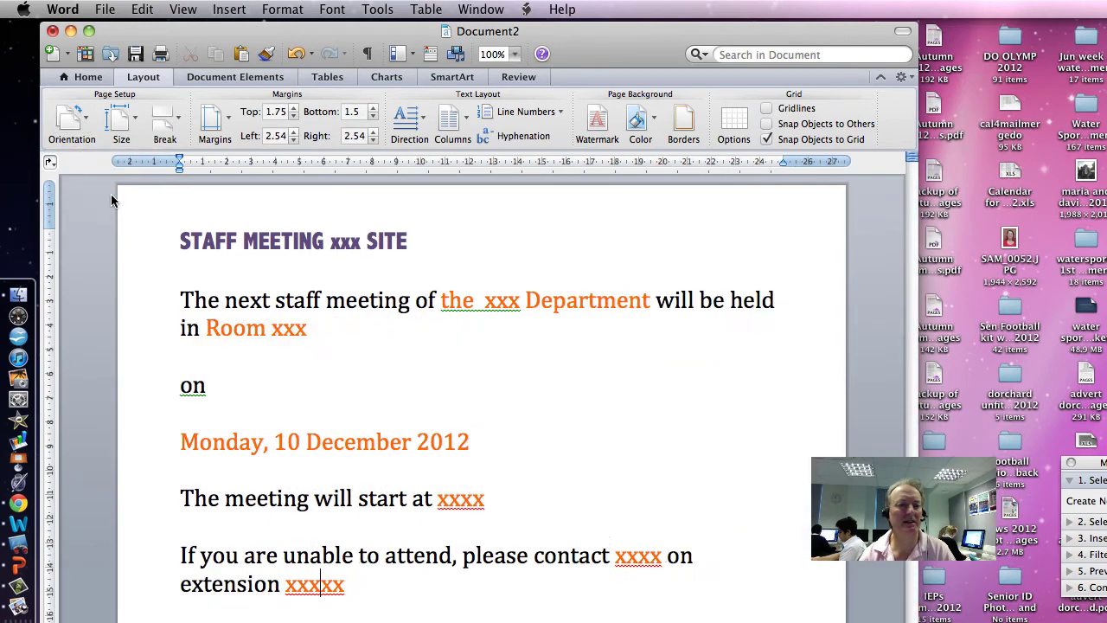
Select the letter text and its xxx placeholders, then move the Mail Merge Manager onto the page
drag(180, 241, 353, 584)
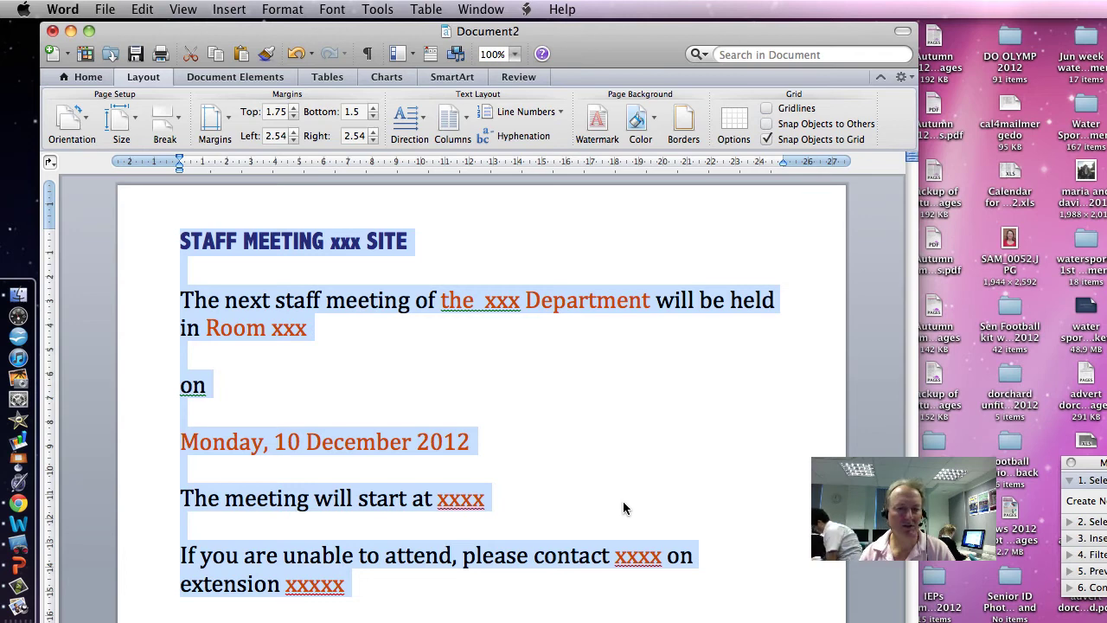
click(445, 389)
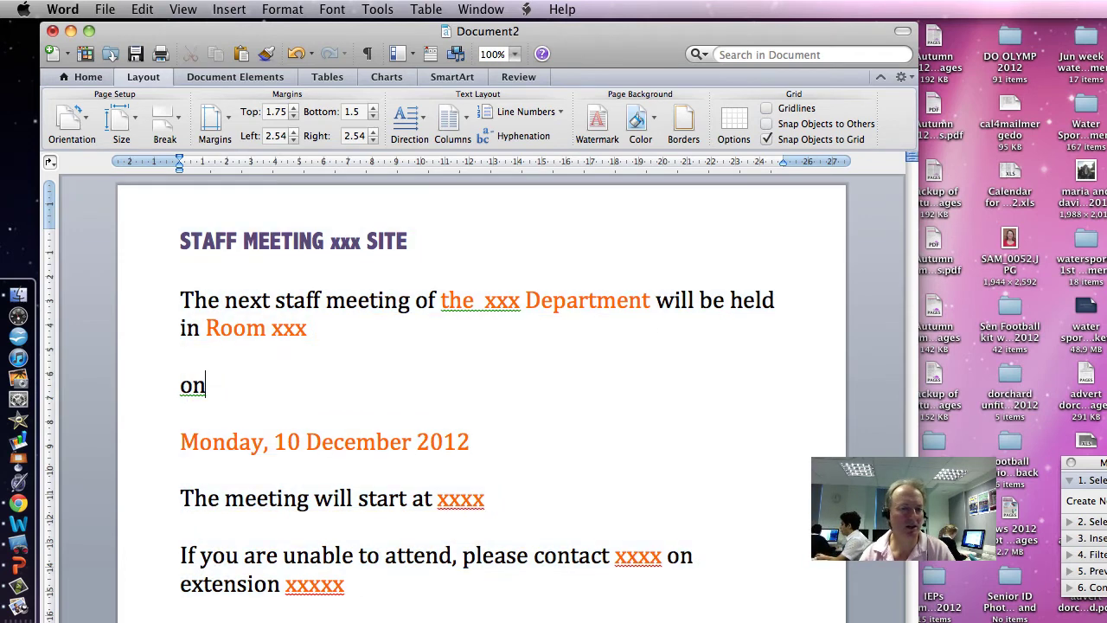
double_click(502, 300)
click(283, 328)
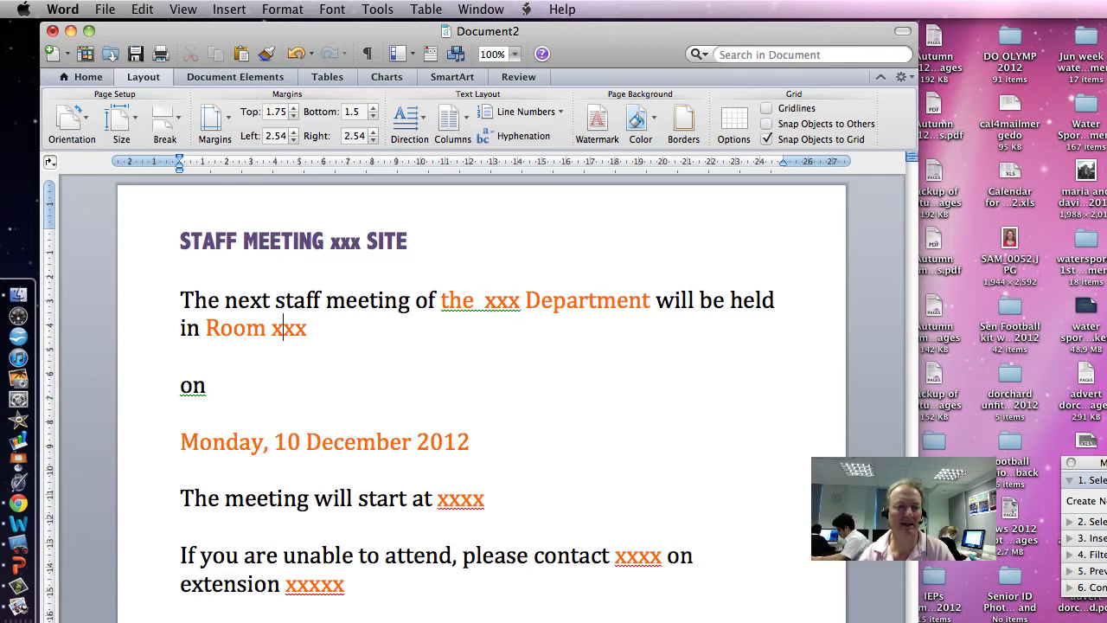
double_click(289, 328)
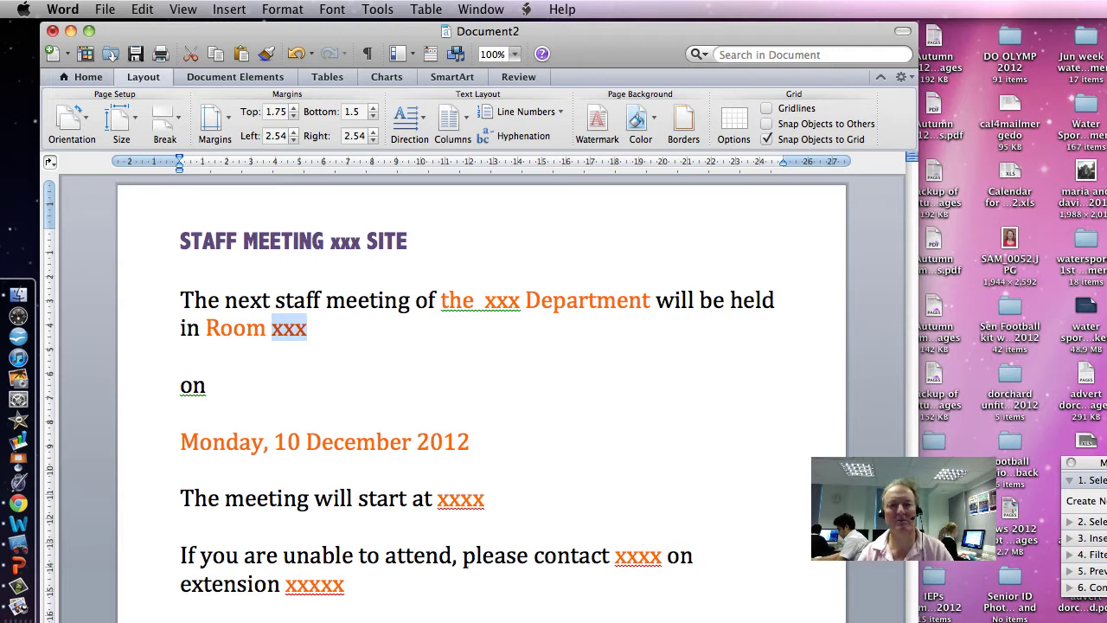
drag(1103, 463, 675, 275)
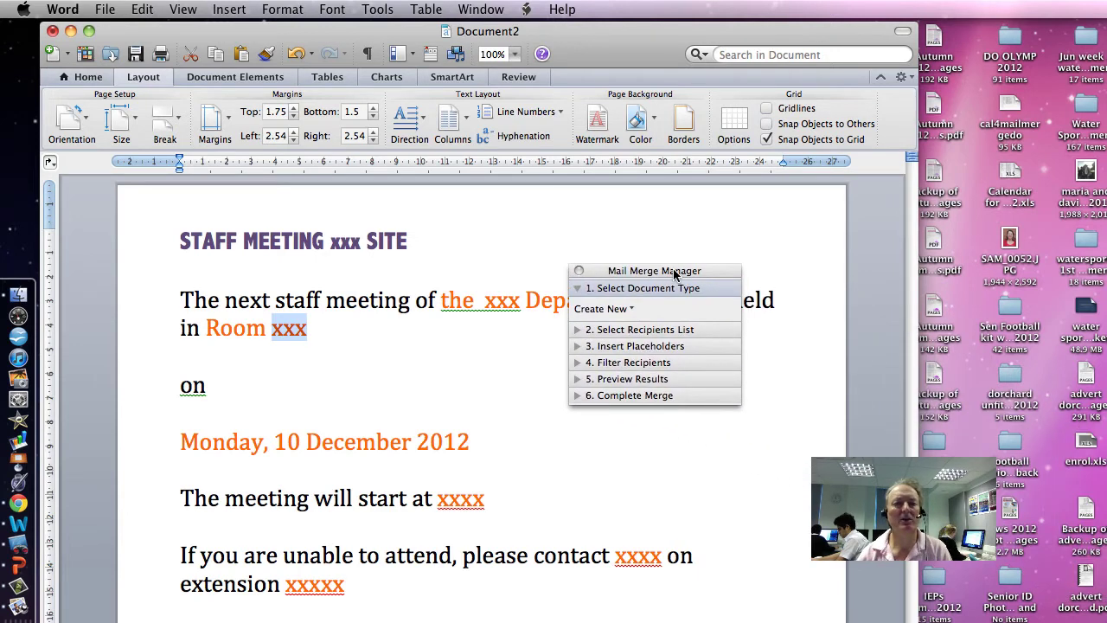
Hide and then reshow the Mail Merge Manager from the Tools menu
click(377, 10)
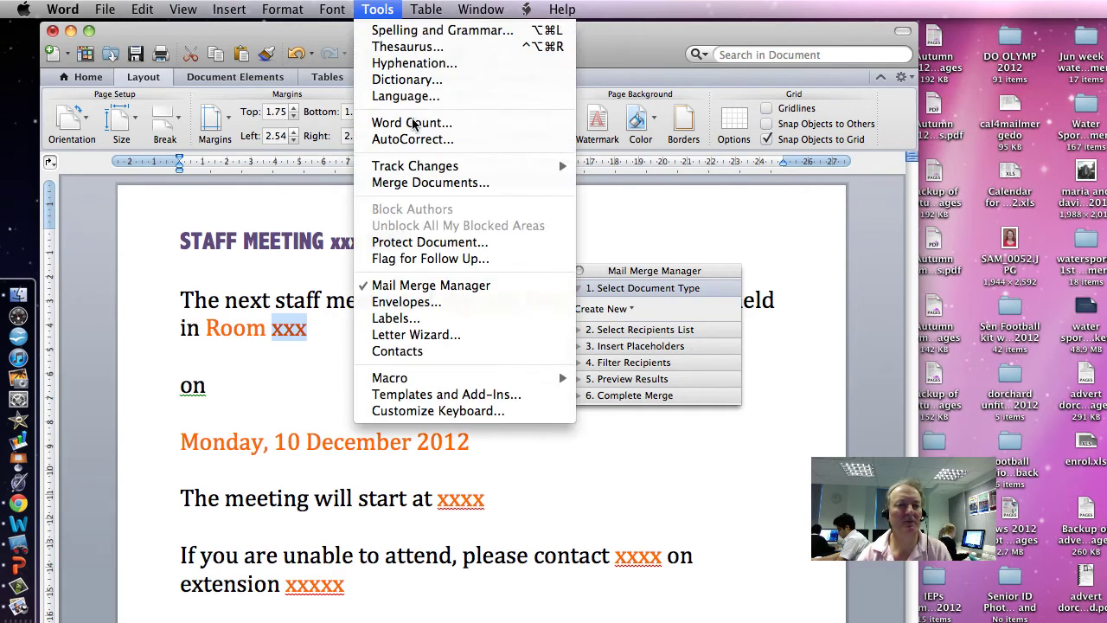
click(445, 292)
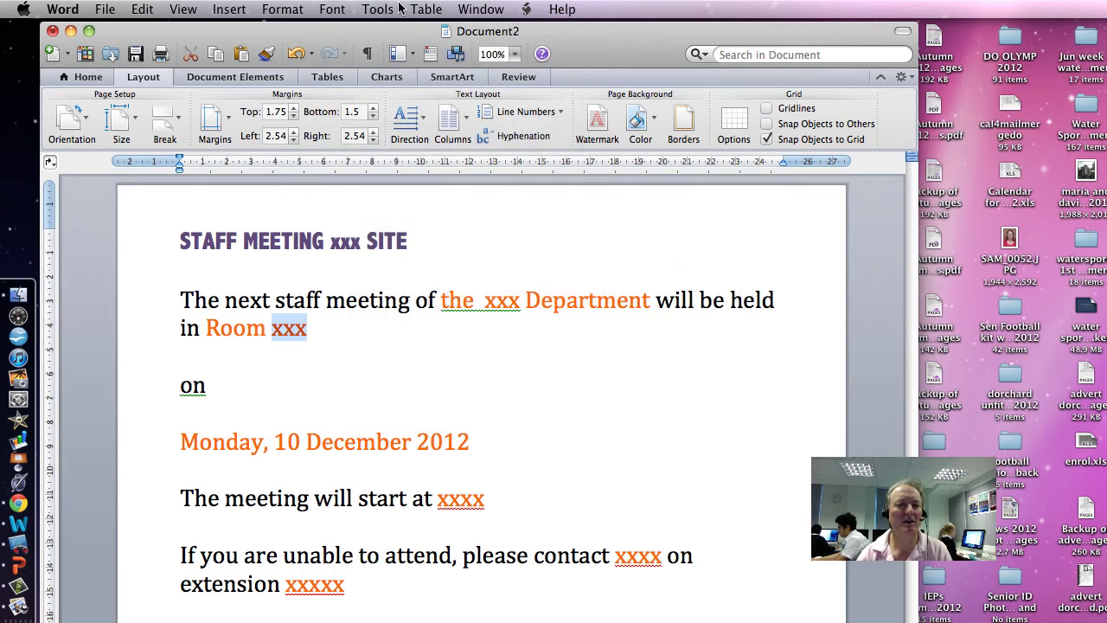
click(378, 9)
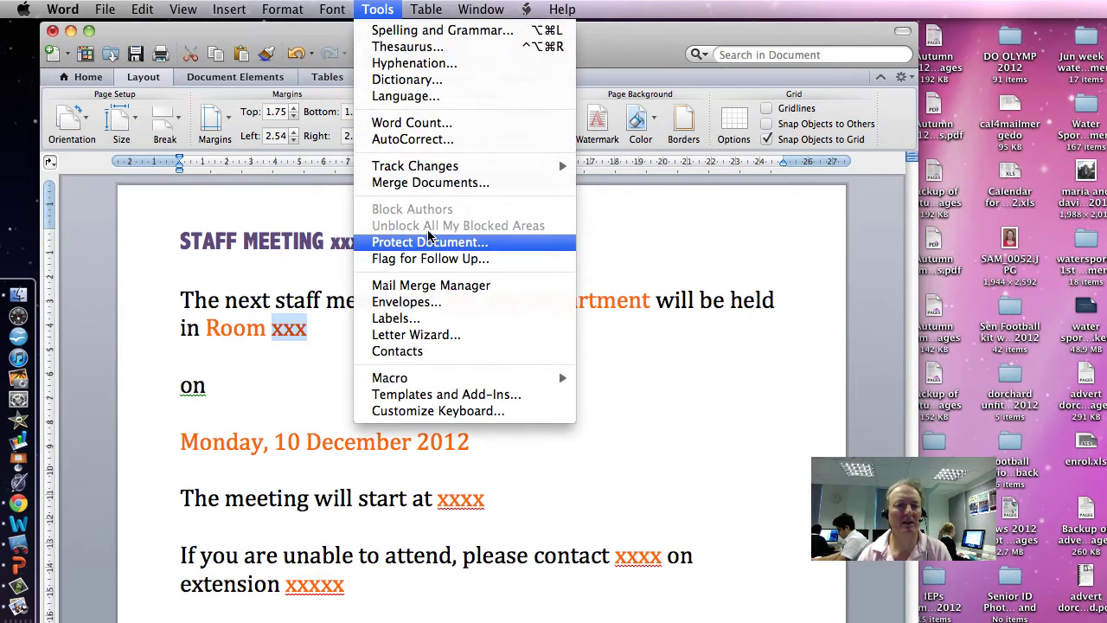
click(430, 286)
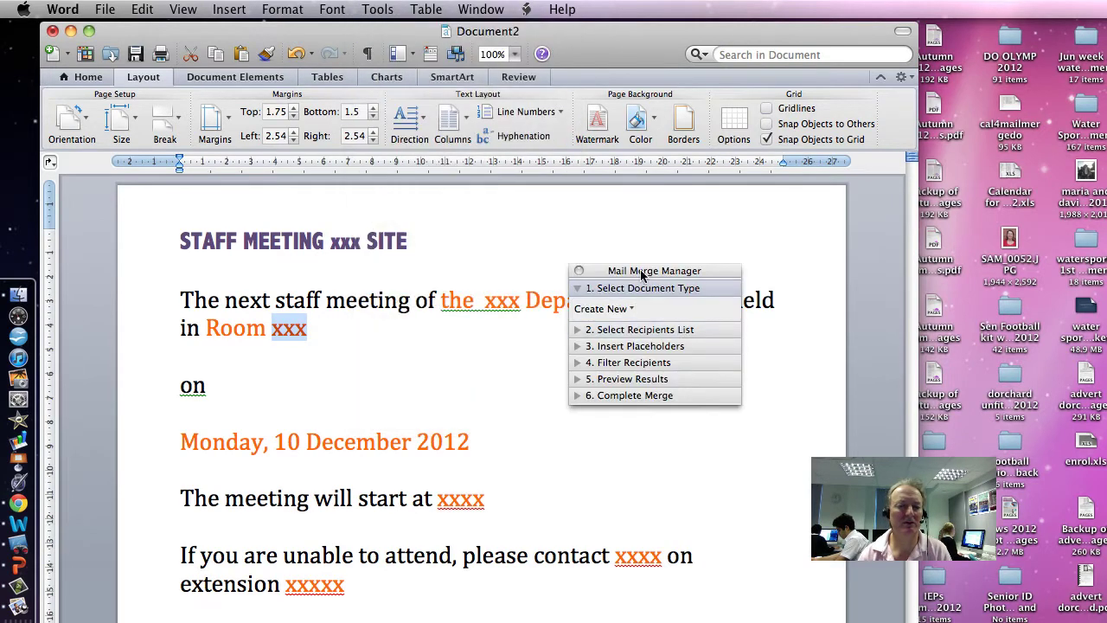
Make the merge a Form Letters document and start getting the recipient list from an existing file
click(636, 310)
click(630, 333)
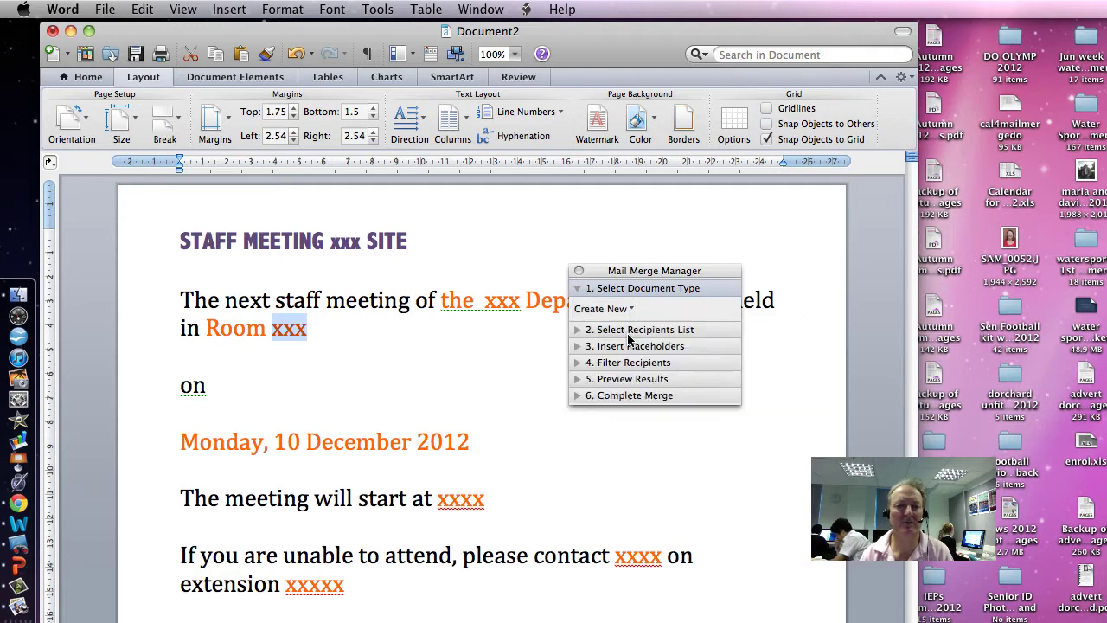
click(583, 330)
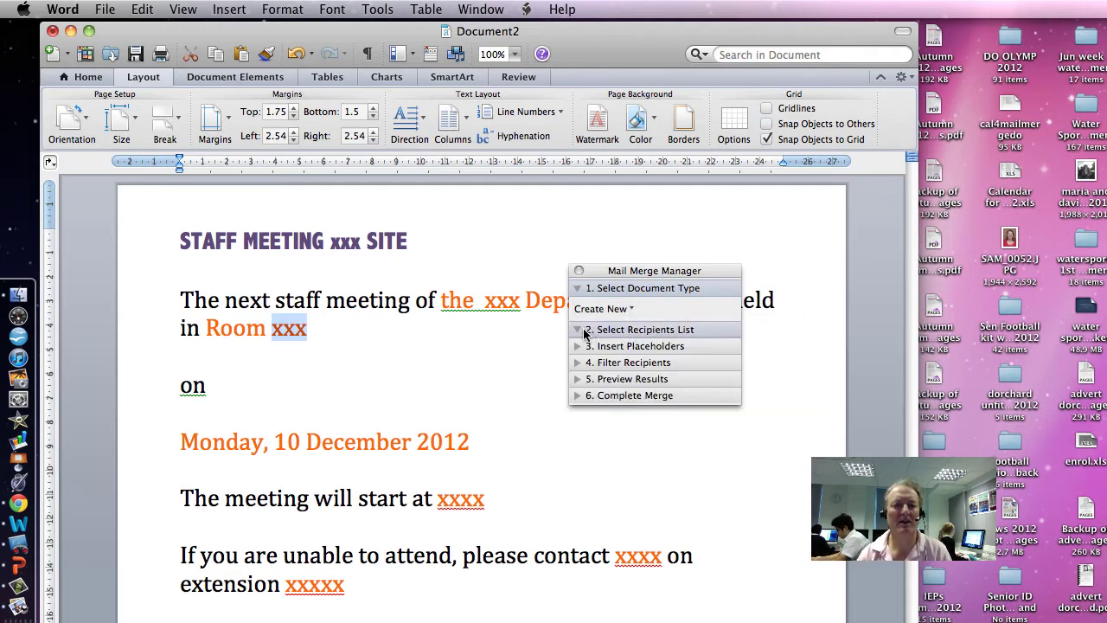
click(613, 353)
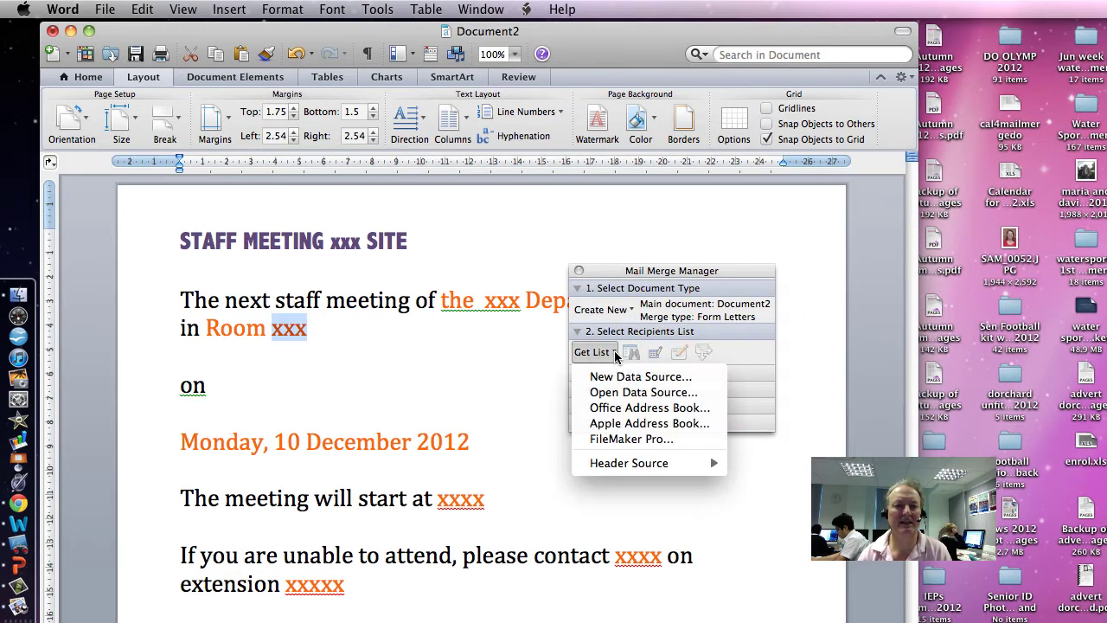
click(622, 394)
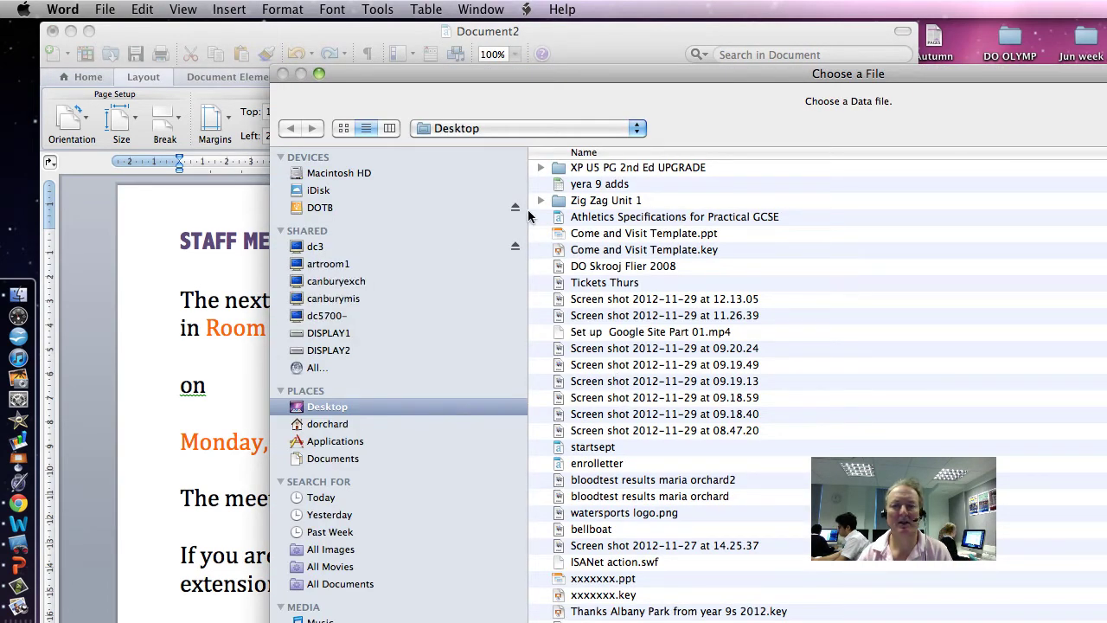
Choose times.xls from the Desktop's Practice Paper 3 DO for How to DO IT tutorial folder as the data source
click(334, 413)
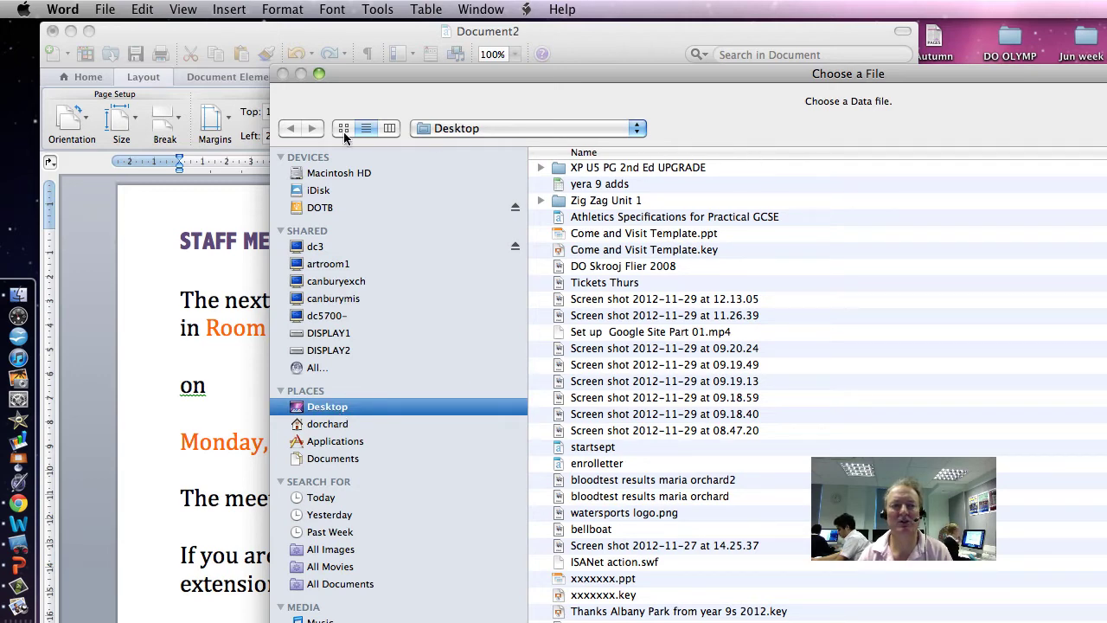
click(642, 156)
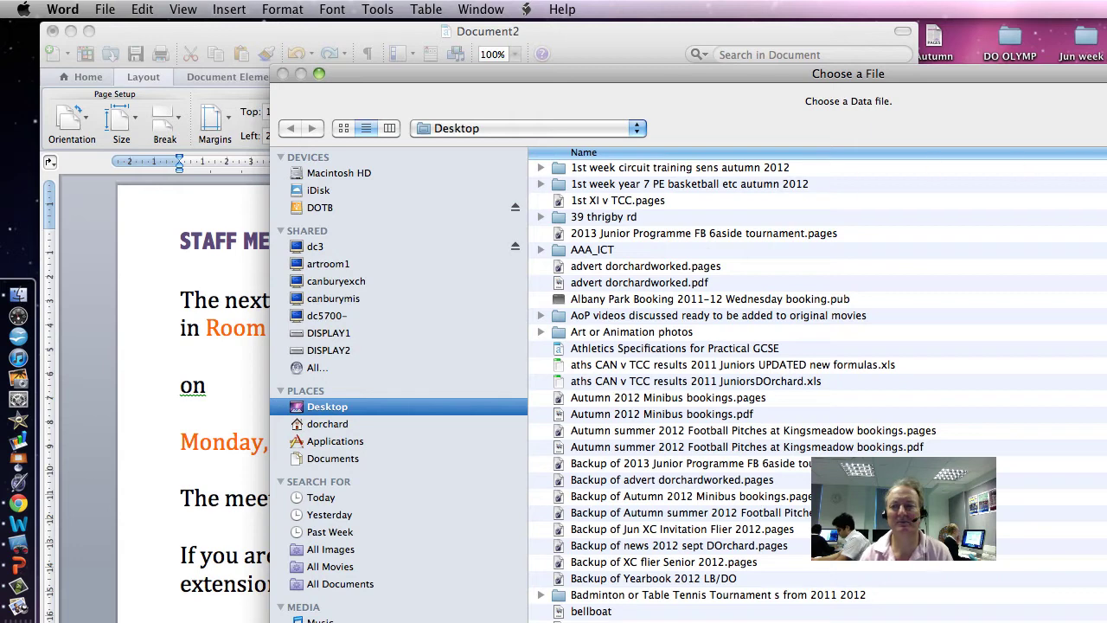
click(1061, 154)
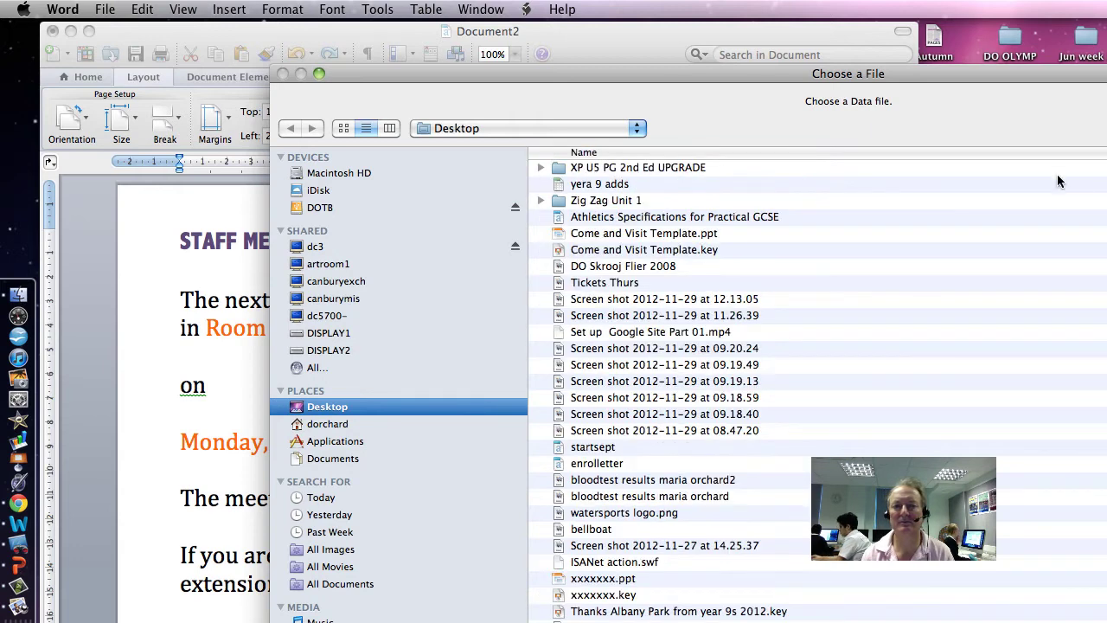
click(678, 173)
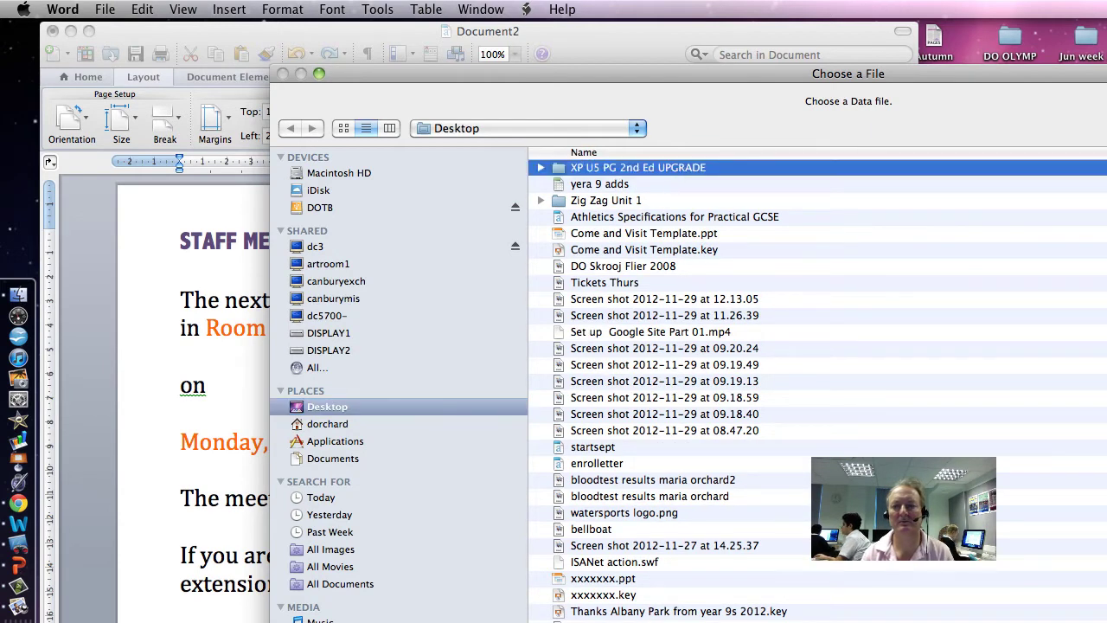
click(999, 154)
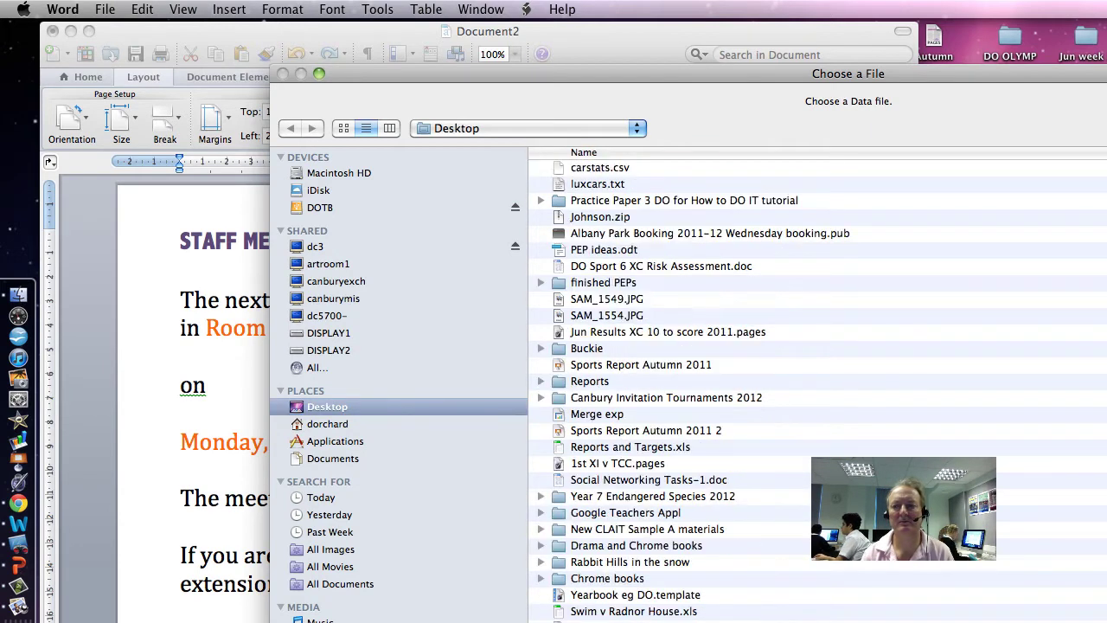
double_click(693, 203)
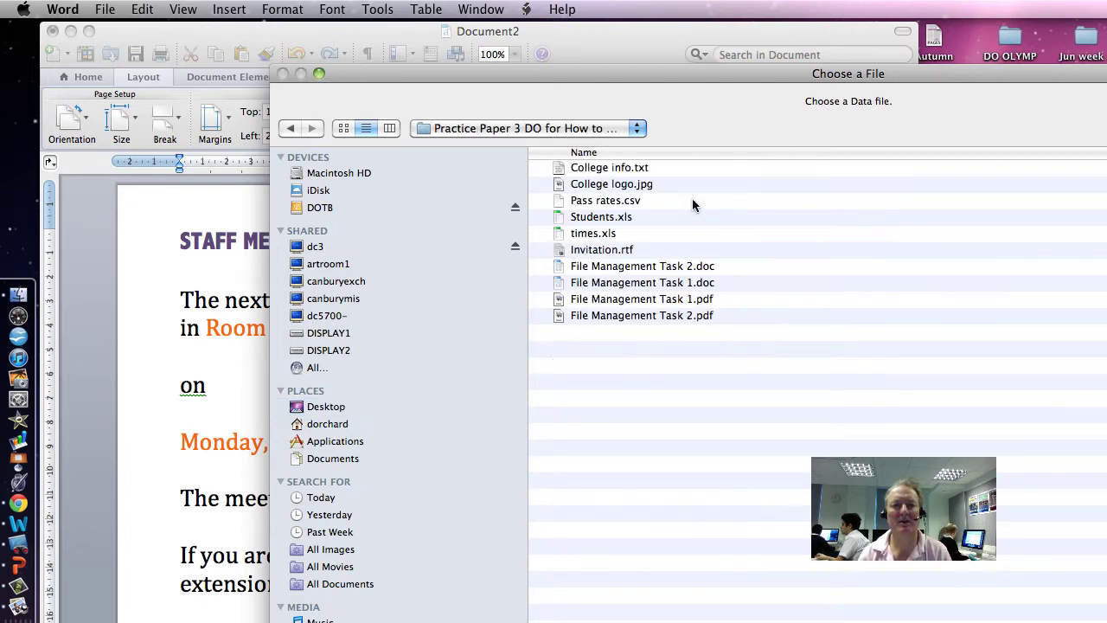
double_click(594, 233)
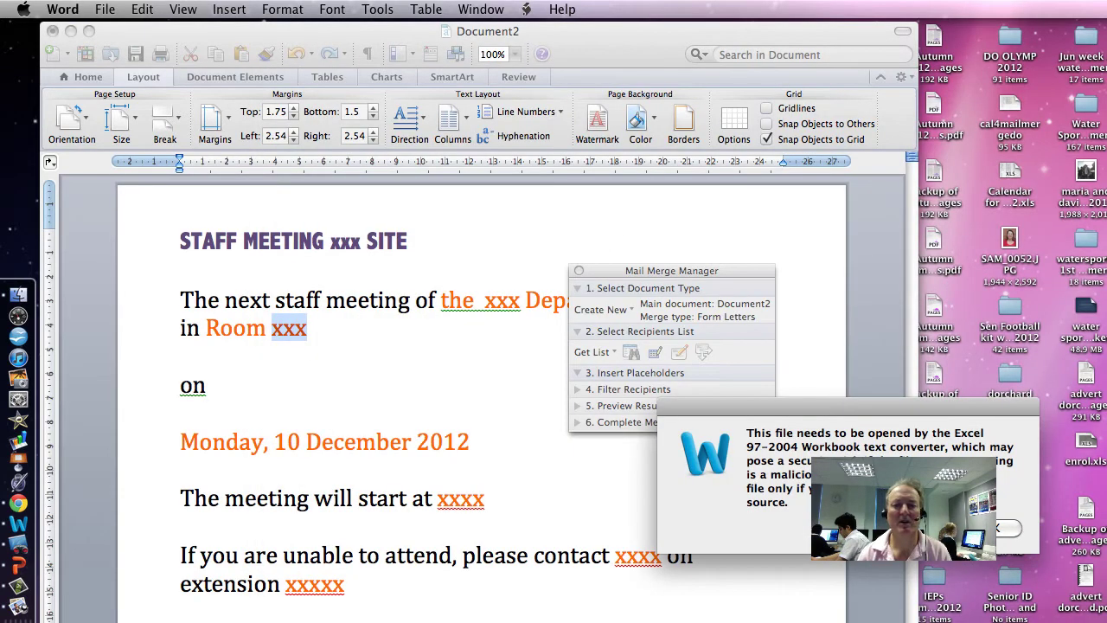
Accept the Excel converter warning, use the entire times worksheet, and move the merge panel aside
key(Return)
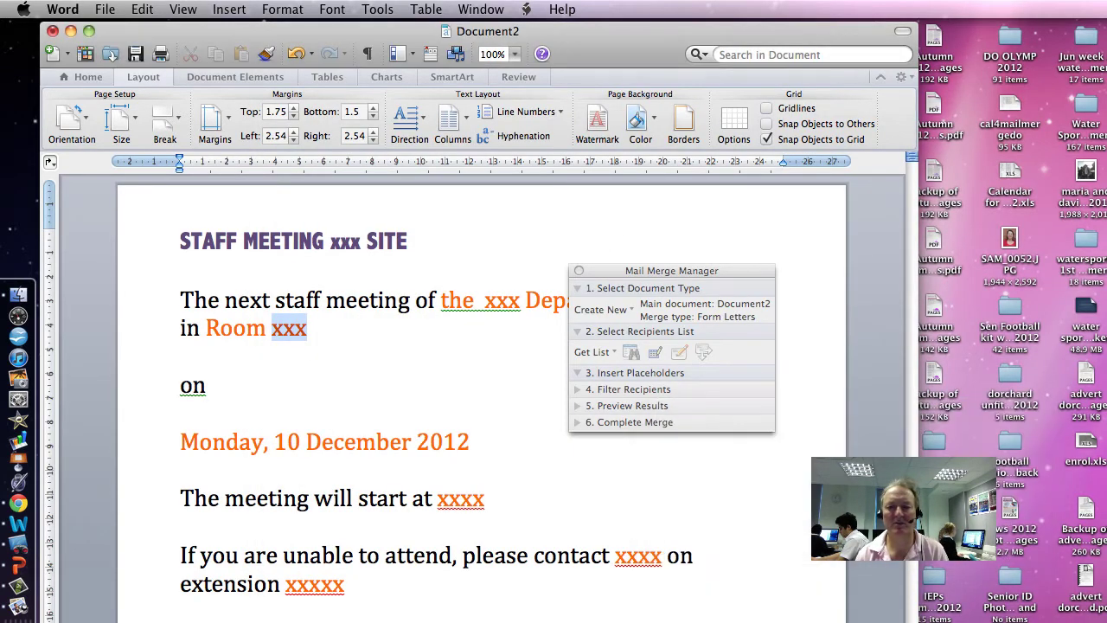
click(908, 316)
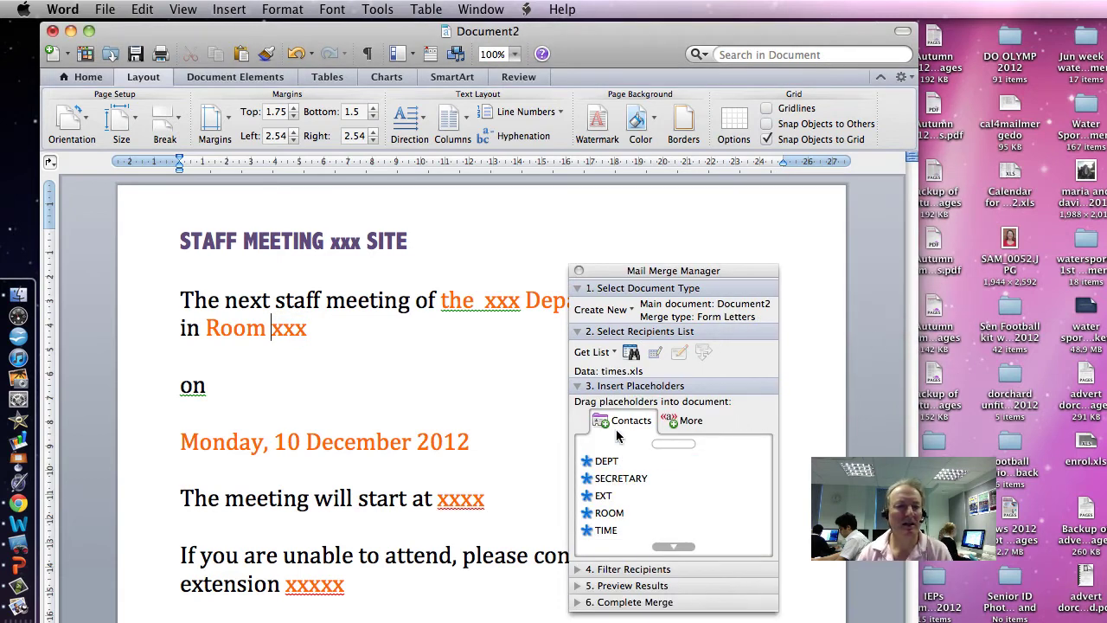
drag(638, 275, 777, 237)
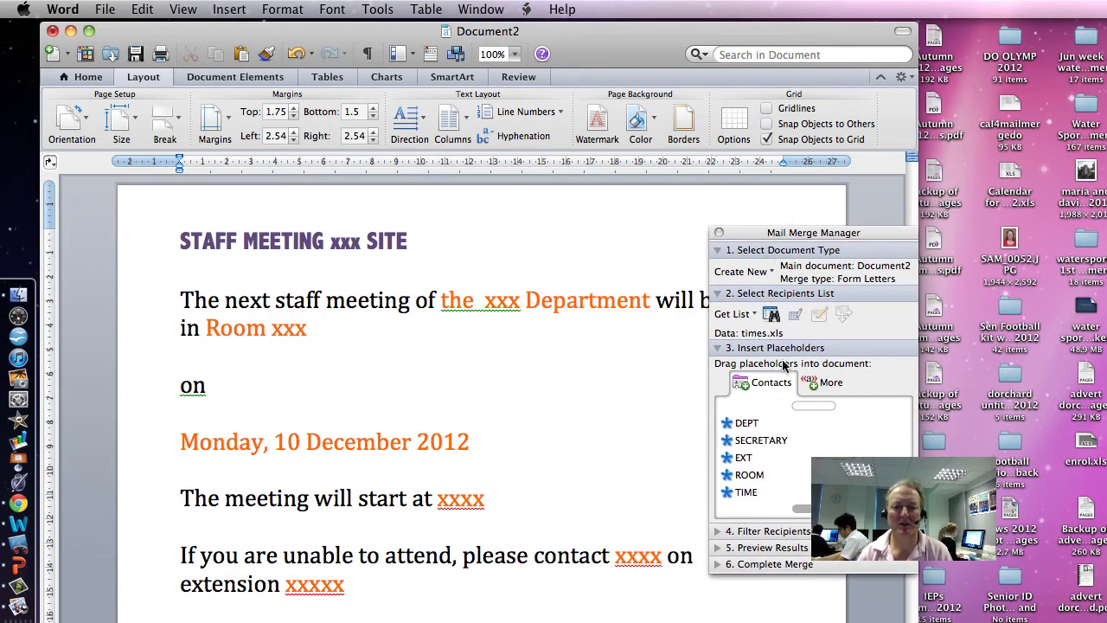
Insert the «SITE» merge field before Department and delete the leftover xxx
click(747, 423)
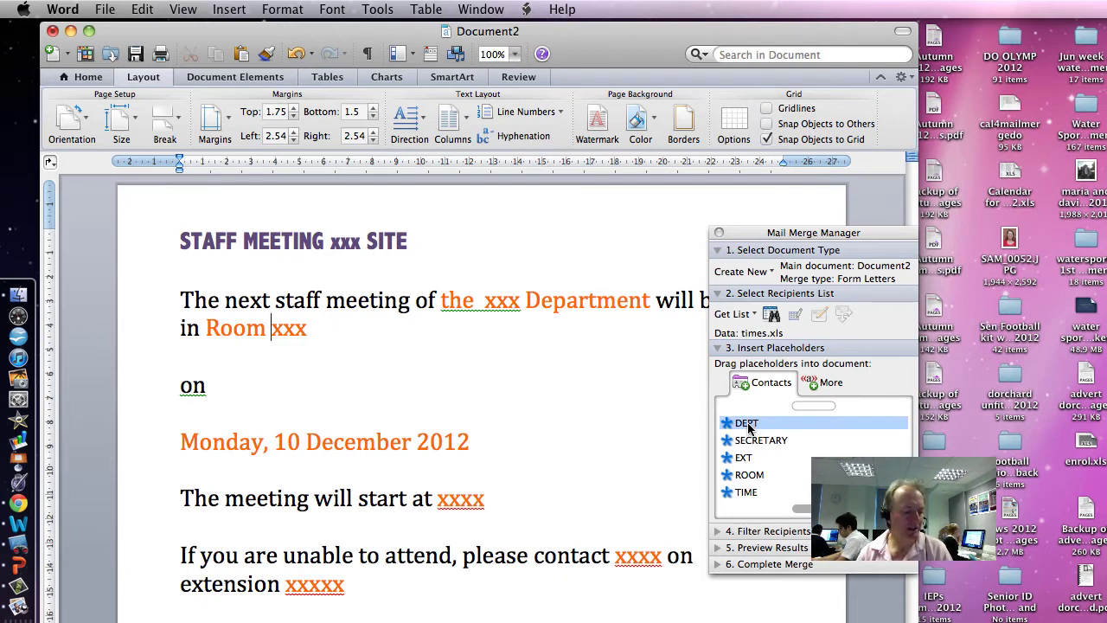
key(Down)
key(Down)
key(Down)
key(Down)
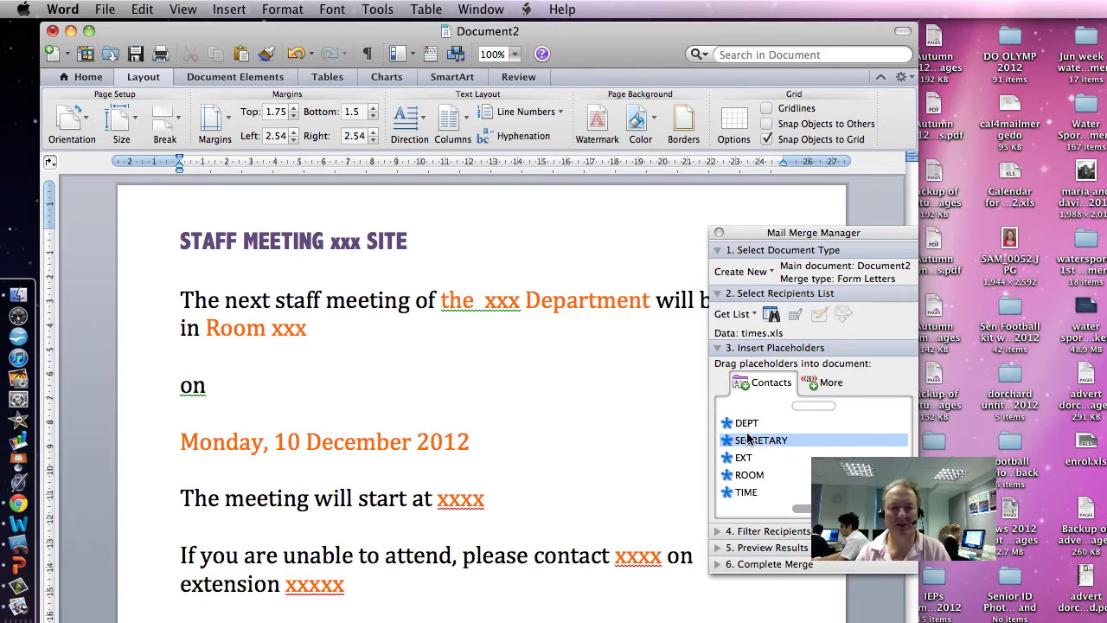
scroll(779, 458, down, 1)
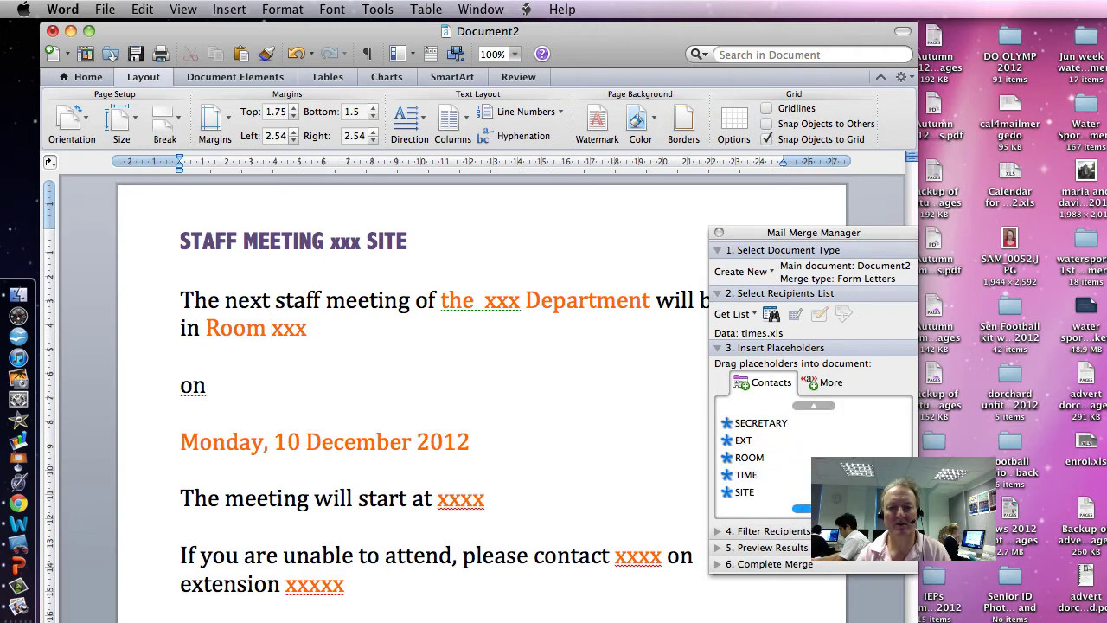
click(744, 493)
drag(751, 495, 486, 310)
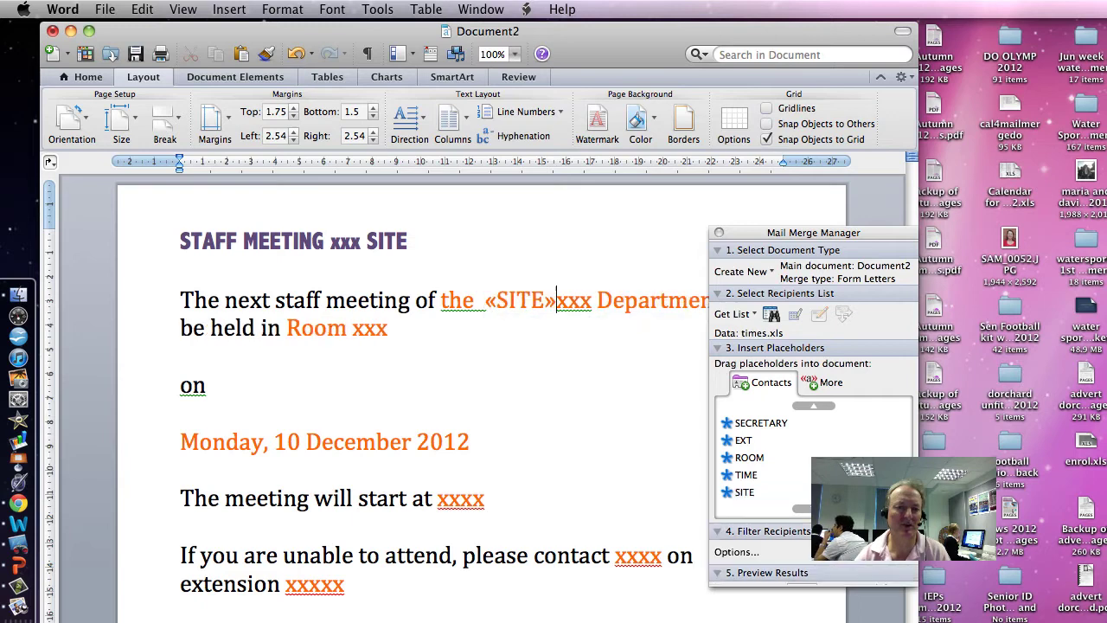
drag(592, 301, 557, 301)
key(BackSpace)
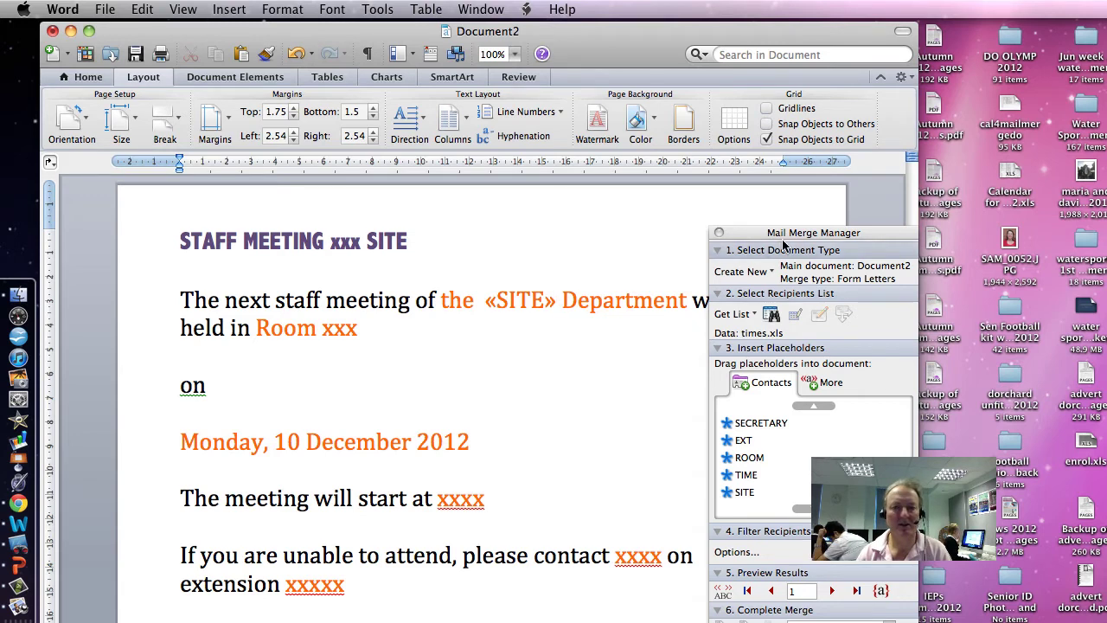
Move the «SITE» field from the sentence up into the STAFF MEETING title
drag(779, 232, 807, 377)
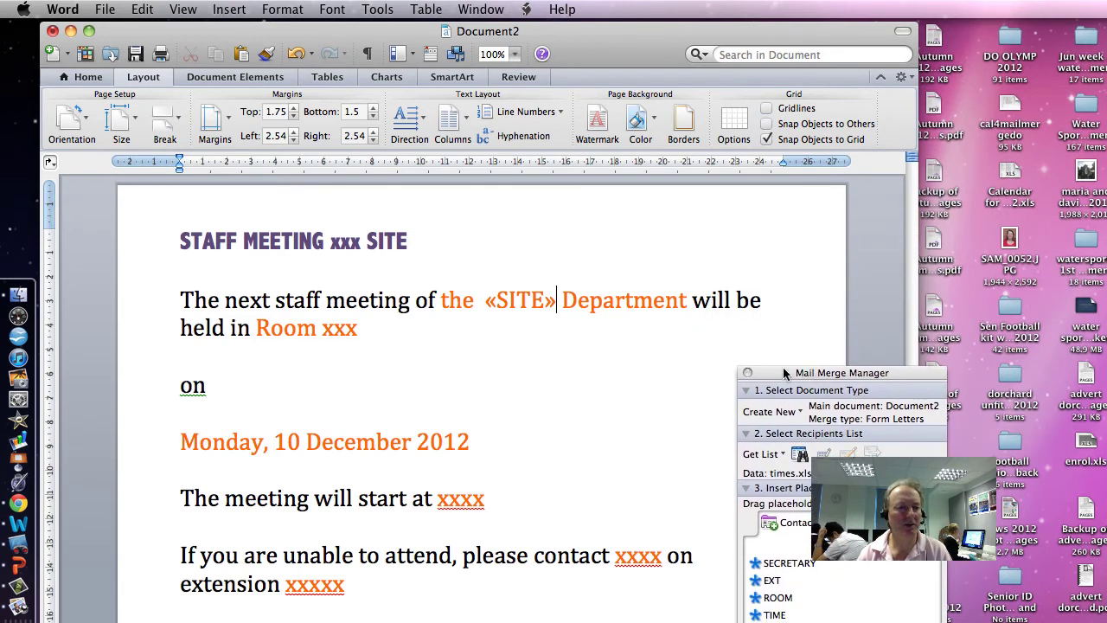
key(shift+Left)
key(shift+Left)
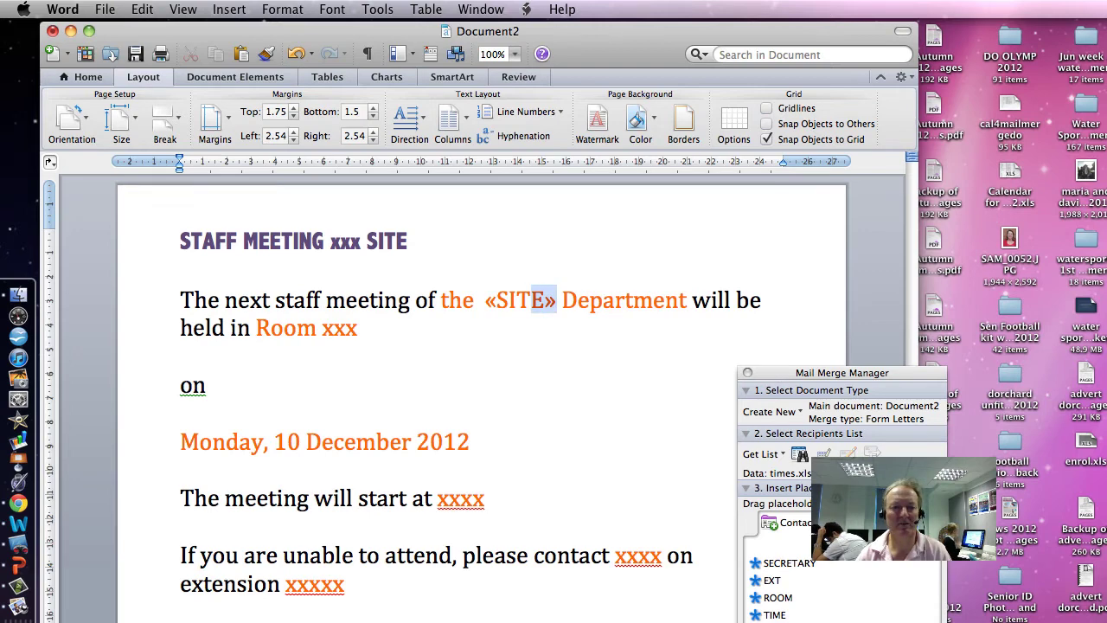
key(shift+Left)
key(shift+Left)
key(shift+Left)
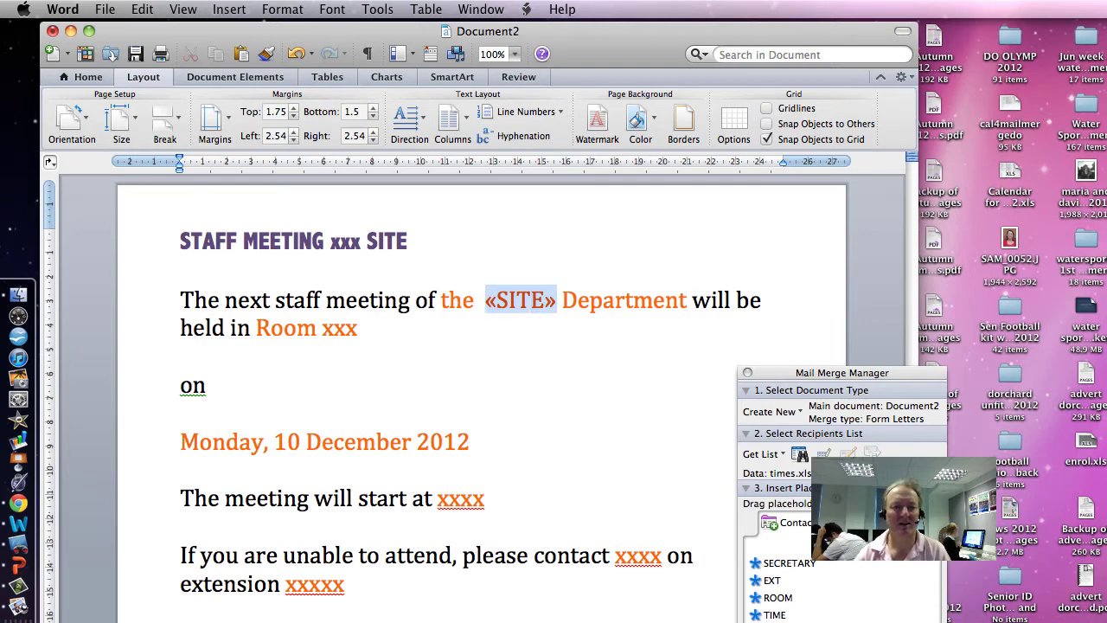
drag(506, 302, 347, 241)
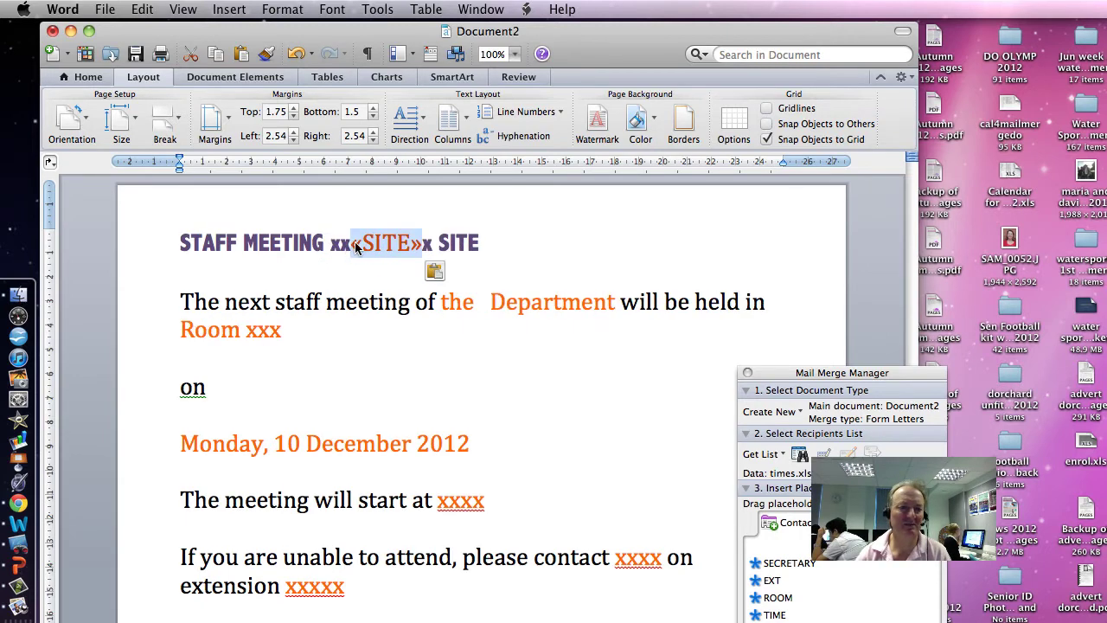
Delete the stray x characters before and after «SITE» in the title
click(355, 241)
key(BackSpace)
key(BackSpace)
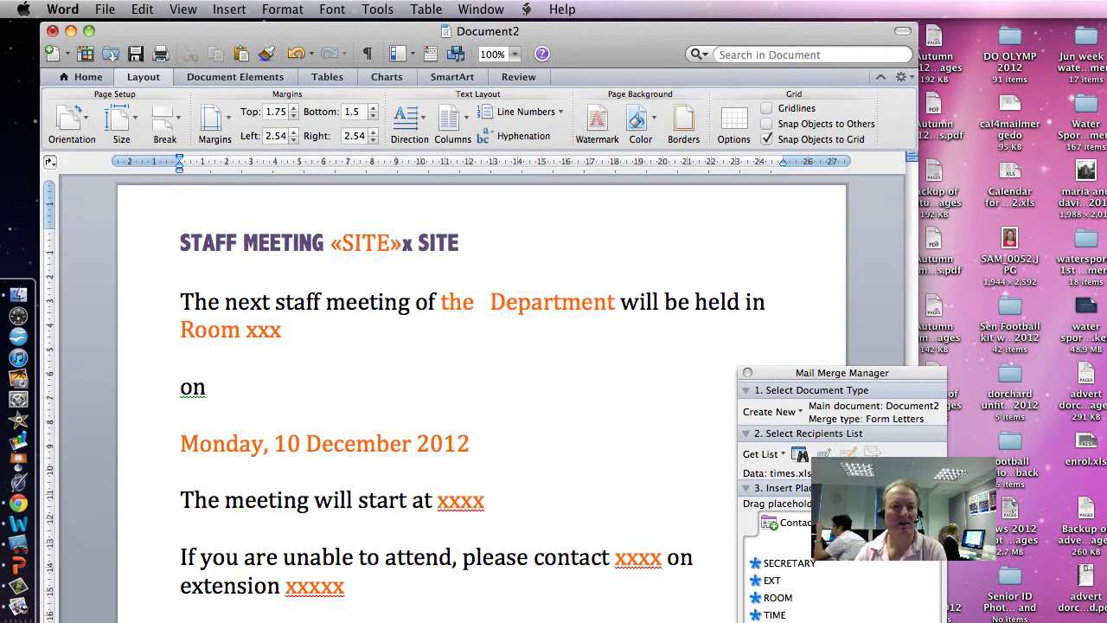
click(412, 243)
key(Delete)
click(448, 243)
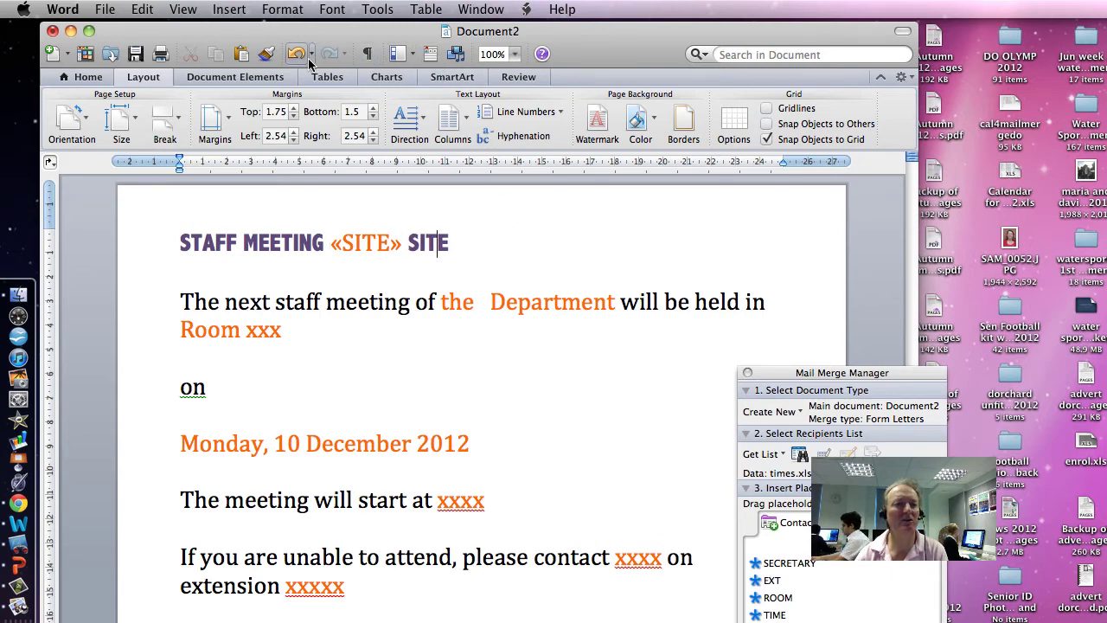
click(266, 53)
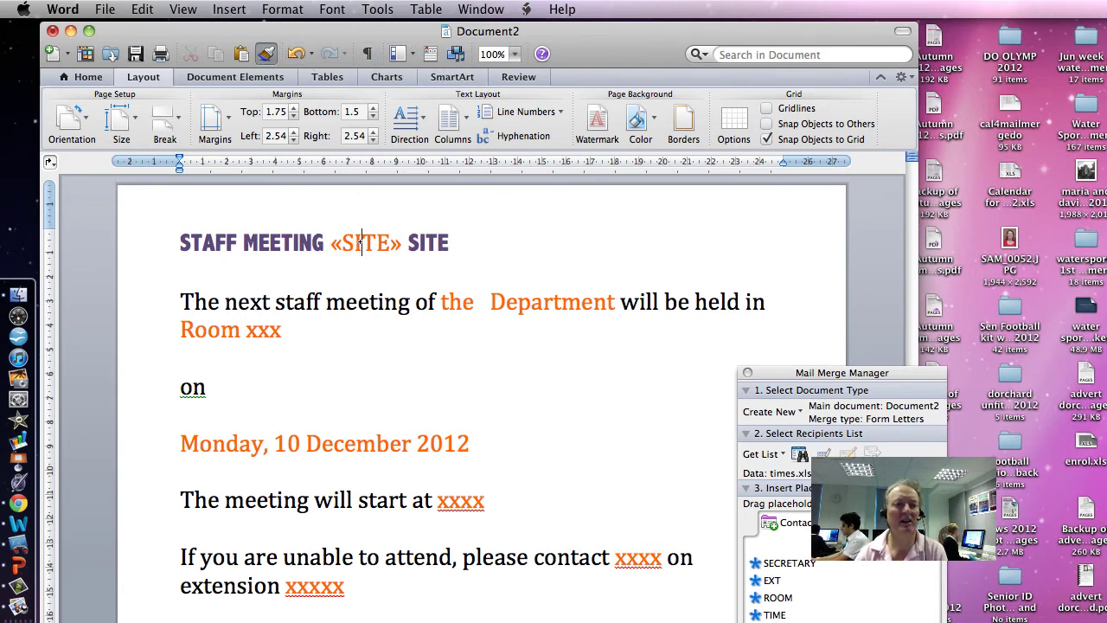
Apply the title's formatting to the «SITE» field with Format Painter
click(361, 244)
click(267, 54)
drag(394, 243, 327, 243)
click(180, 271)
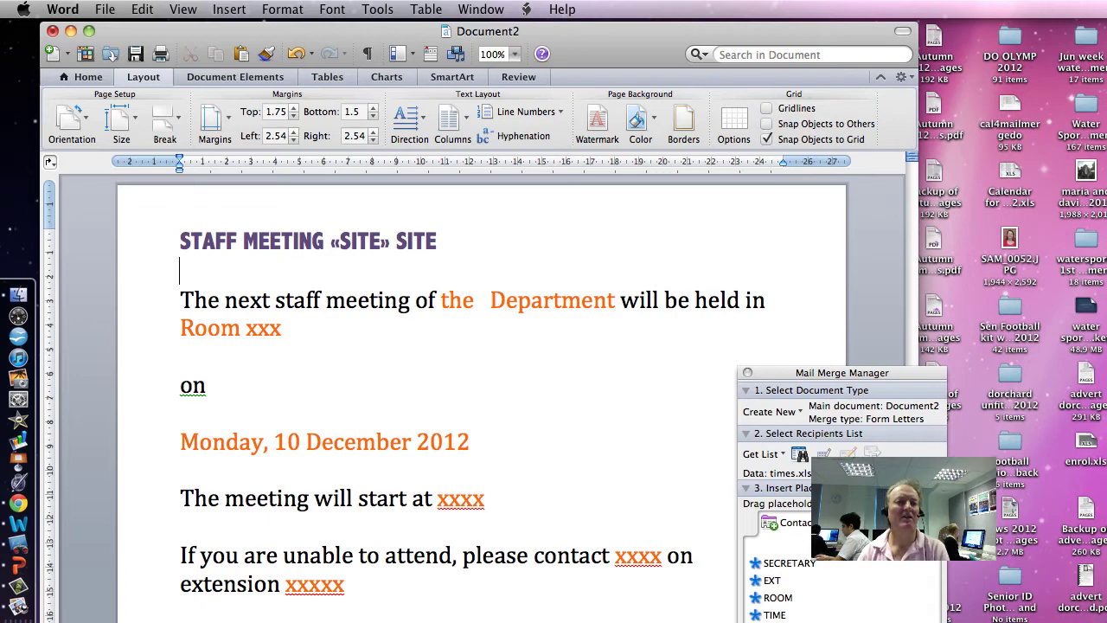
Enlarge the whole STAFF MEETING «SITE» SITE title to 48 pt with Grow Font
drag(437, 242, 180, 242)
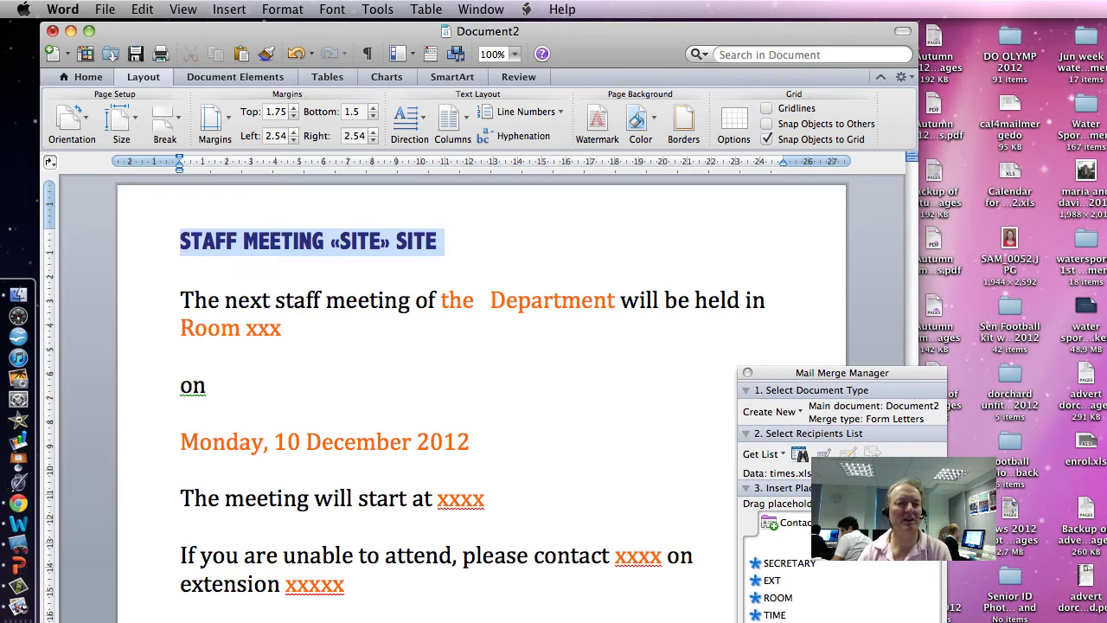
click(100, 78)
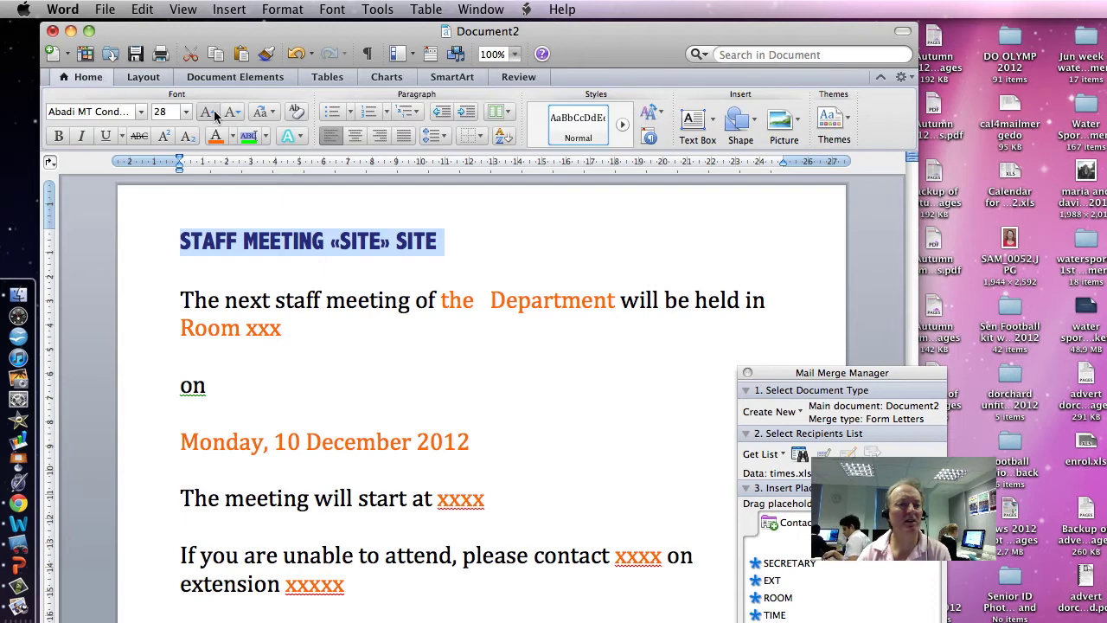
click(212, 115)
click(212, 115)
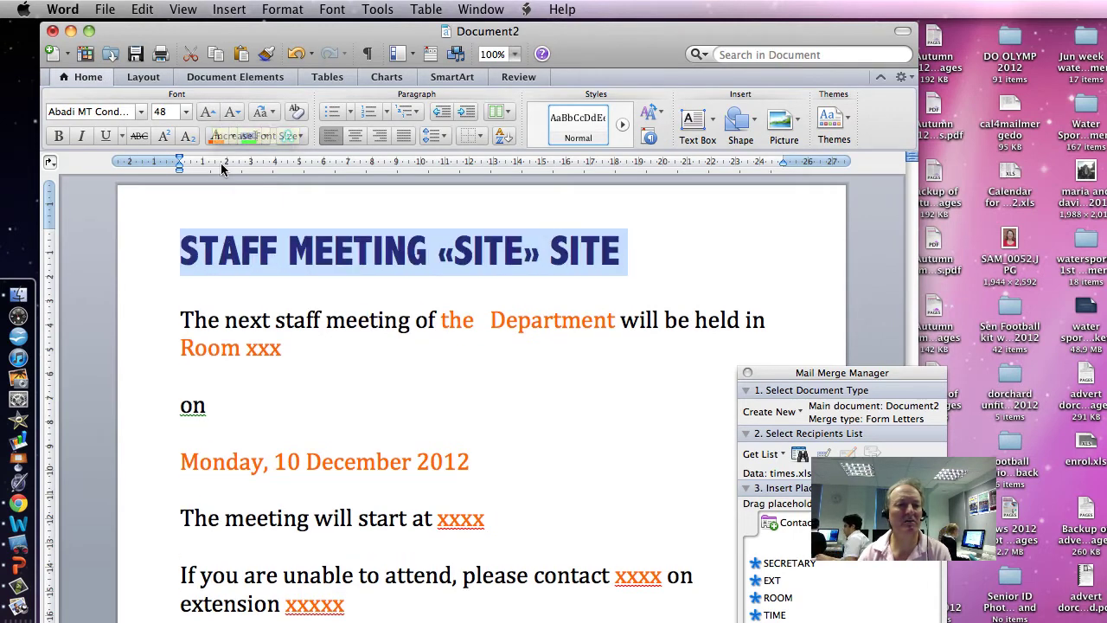
click(143, 77)
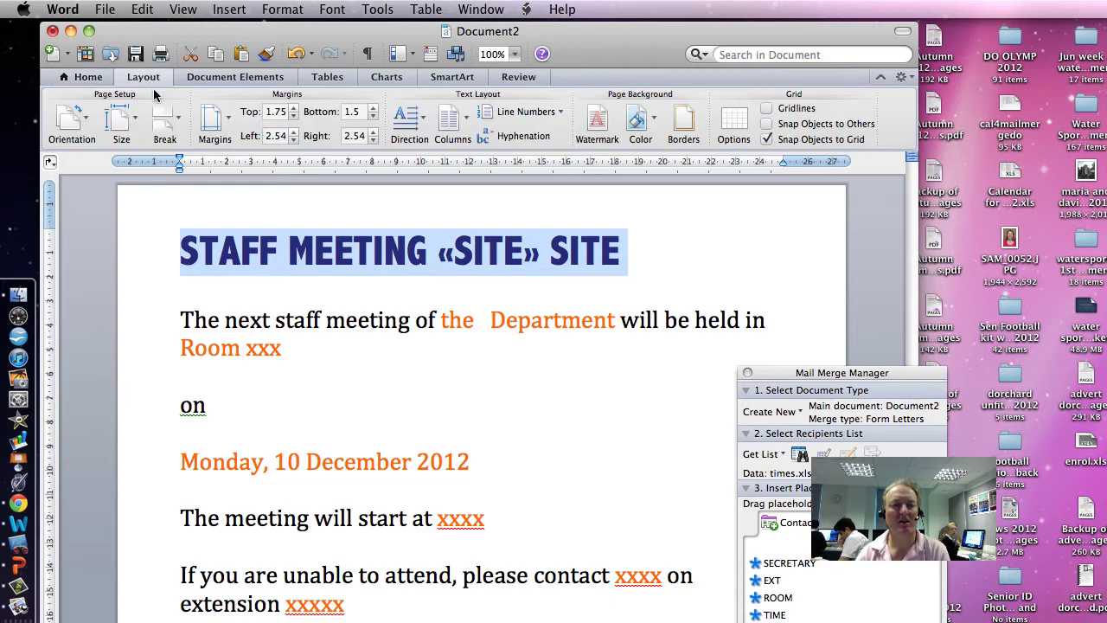
click(102, 79)
key(Down)
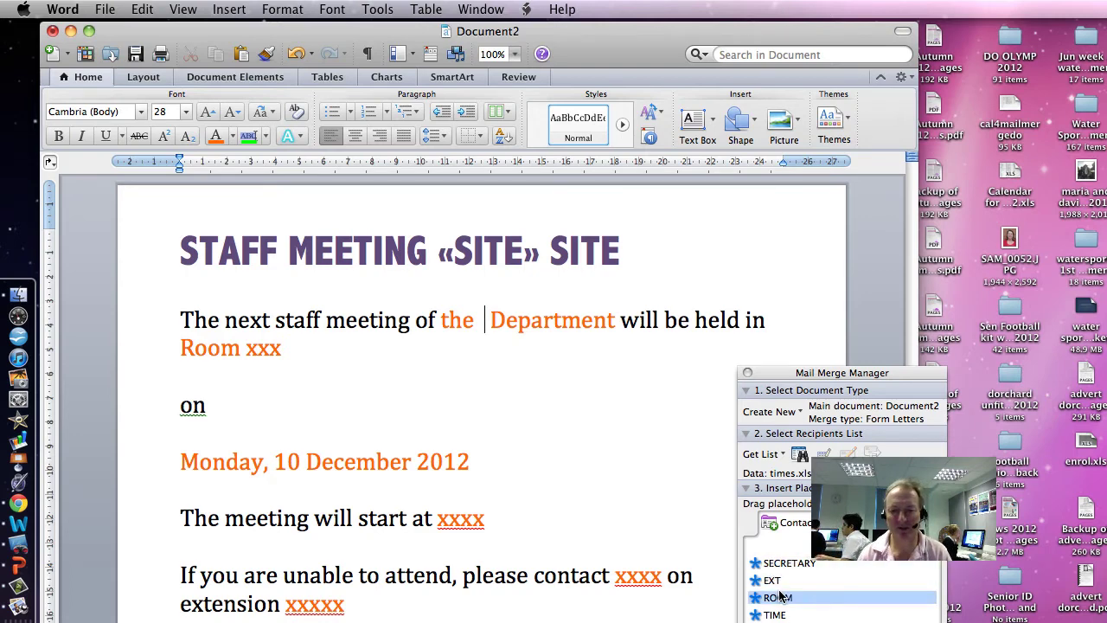
Insert the «DEPT» field between 'the' and 'Department', leaving a single space
drag(830, 374, 824, 225)
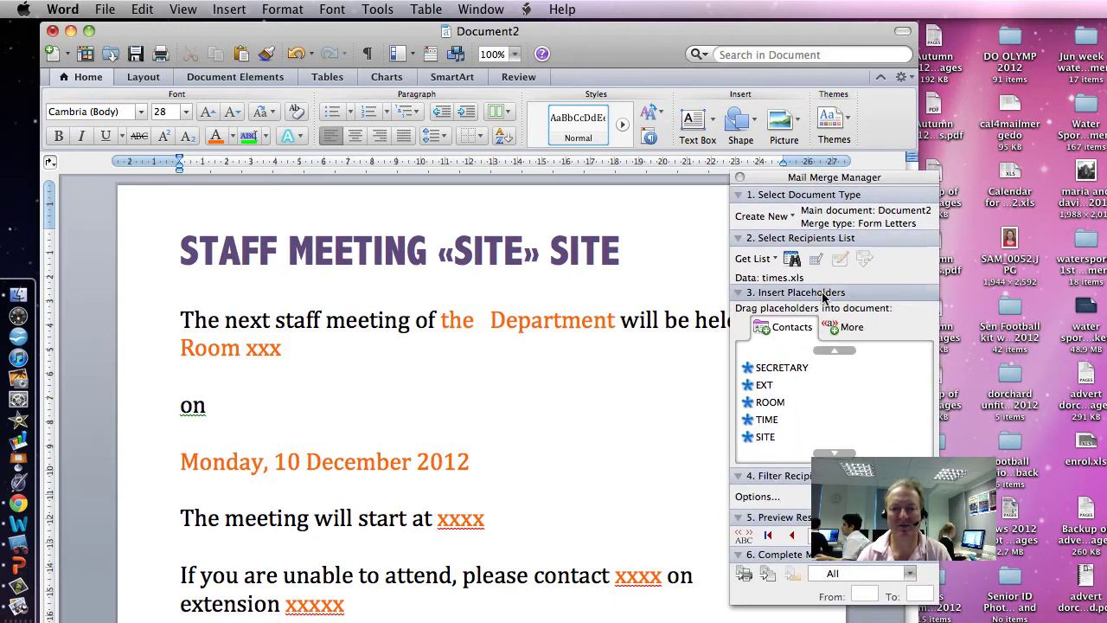
click(832, 351)
click(788, 370)
drag(788, 369, 479, 322)
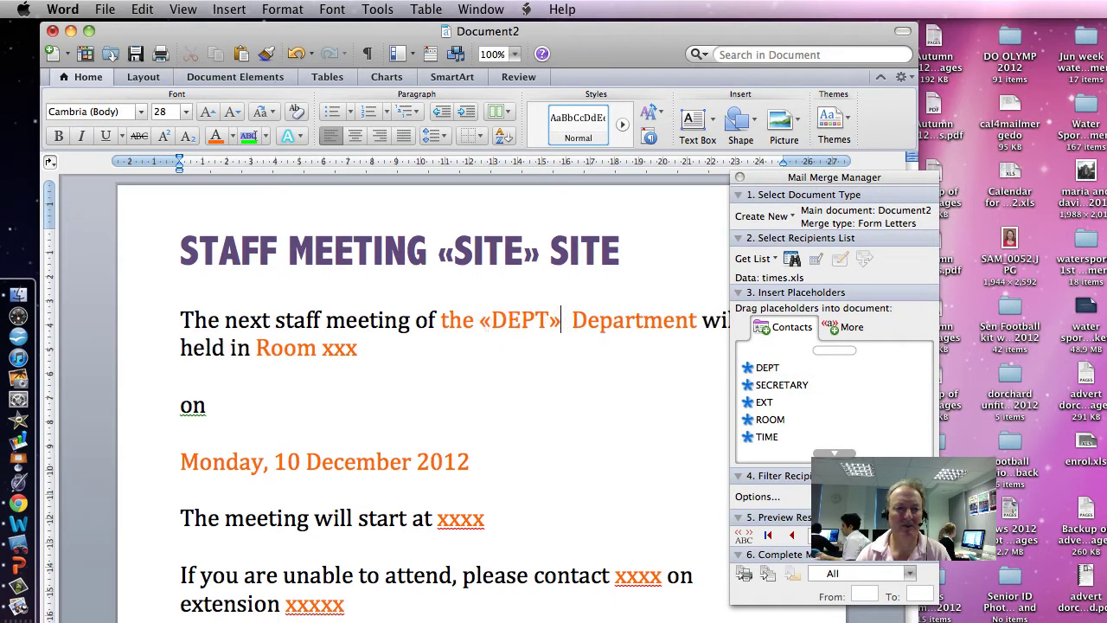
click(571, 320)
key(BackSpace)
key(BackSpace)
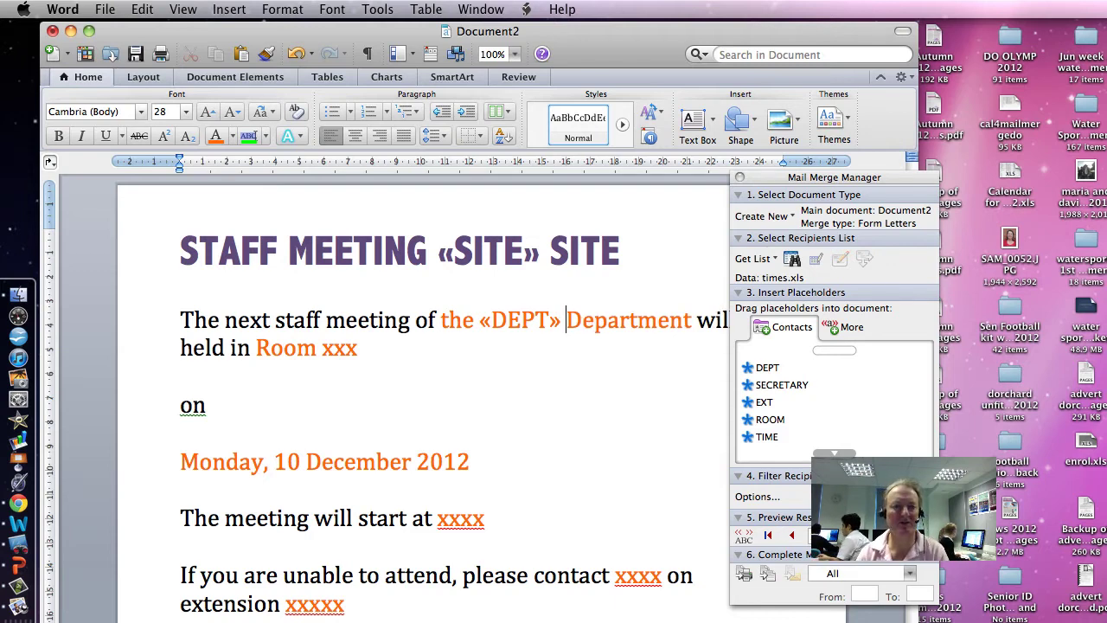
Replace the xxx after Room with the «ROOM» merge field
click(356, 347)
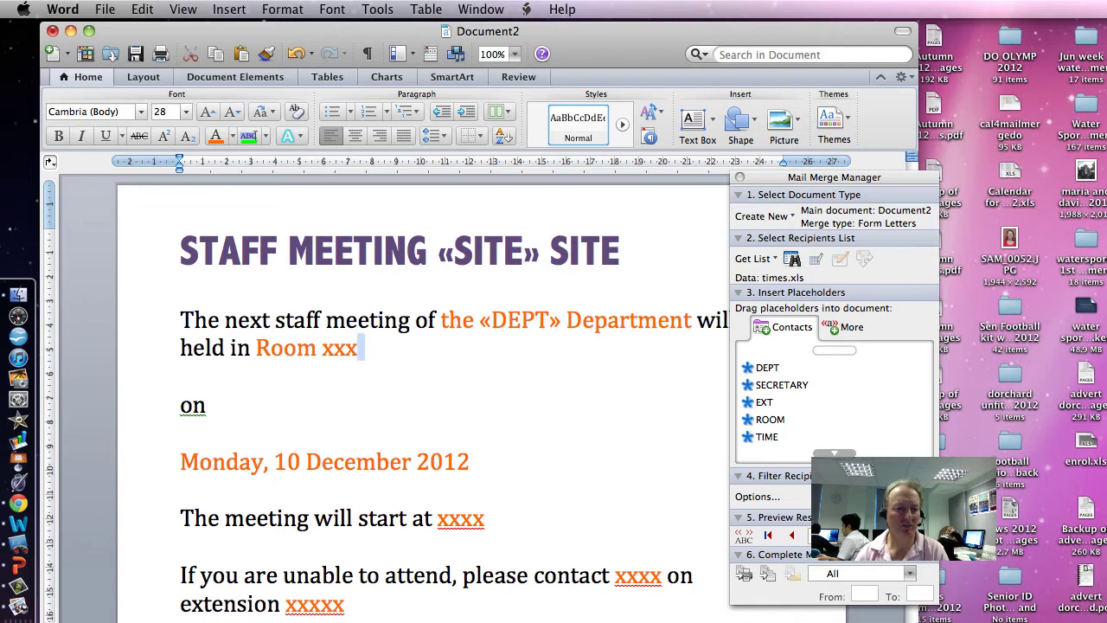
key(shift+alt+Left)
key(BackSpace)
drag(768, 419, 320, 358)
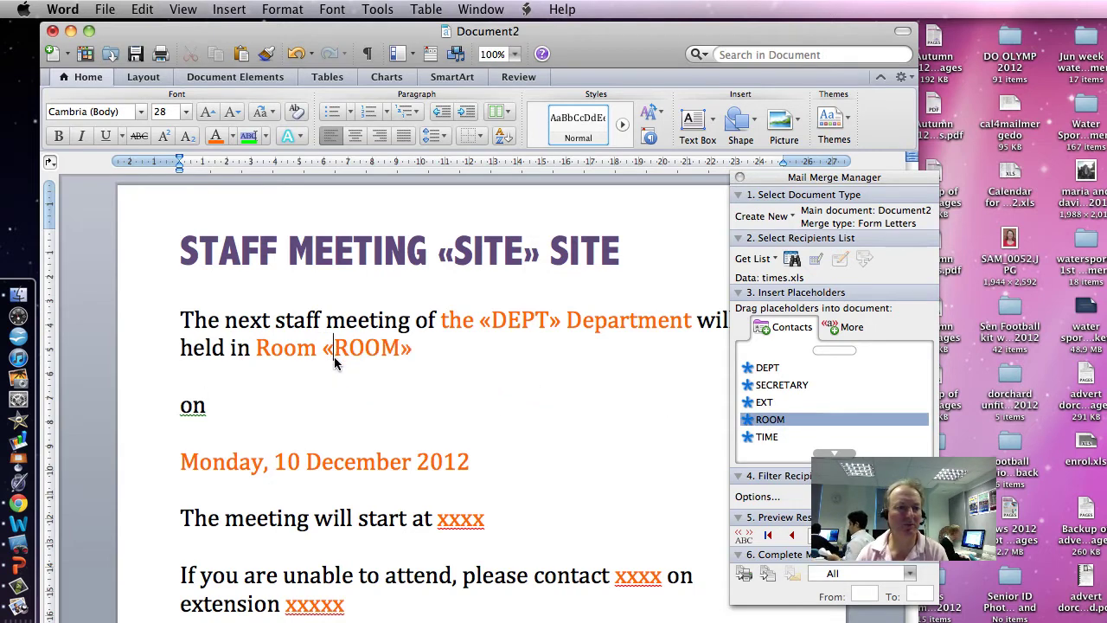
key(Down)
key(Down)
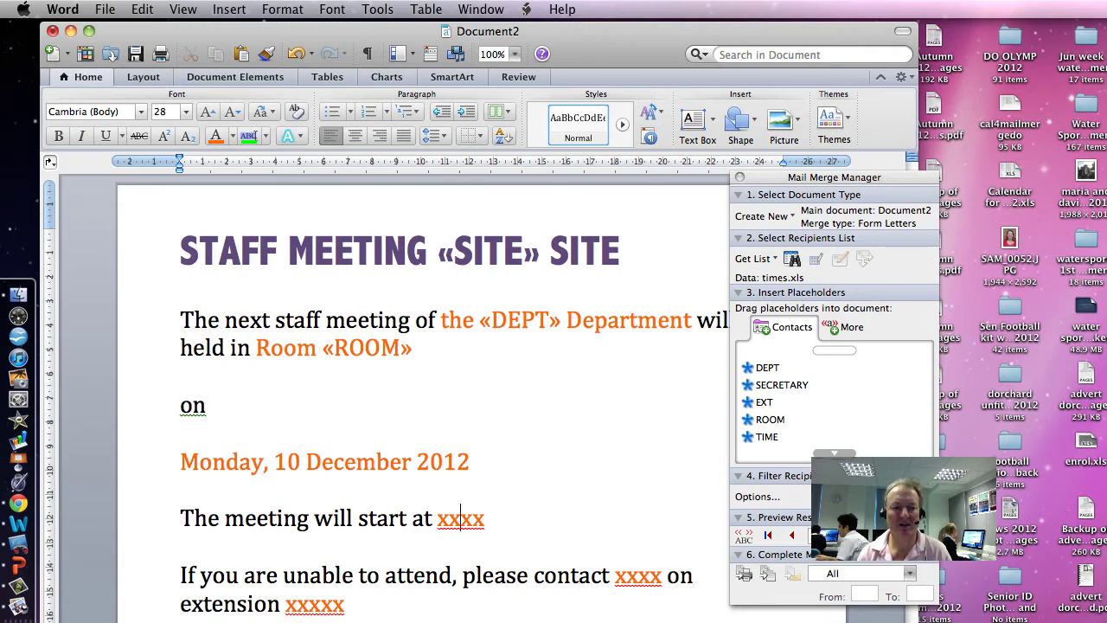
double_click(461, 517)
Replace the start-time xxxx with the «TIME» field and delete the stray x's around it
drag(765, 441, 448, 519)
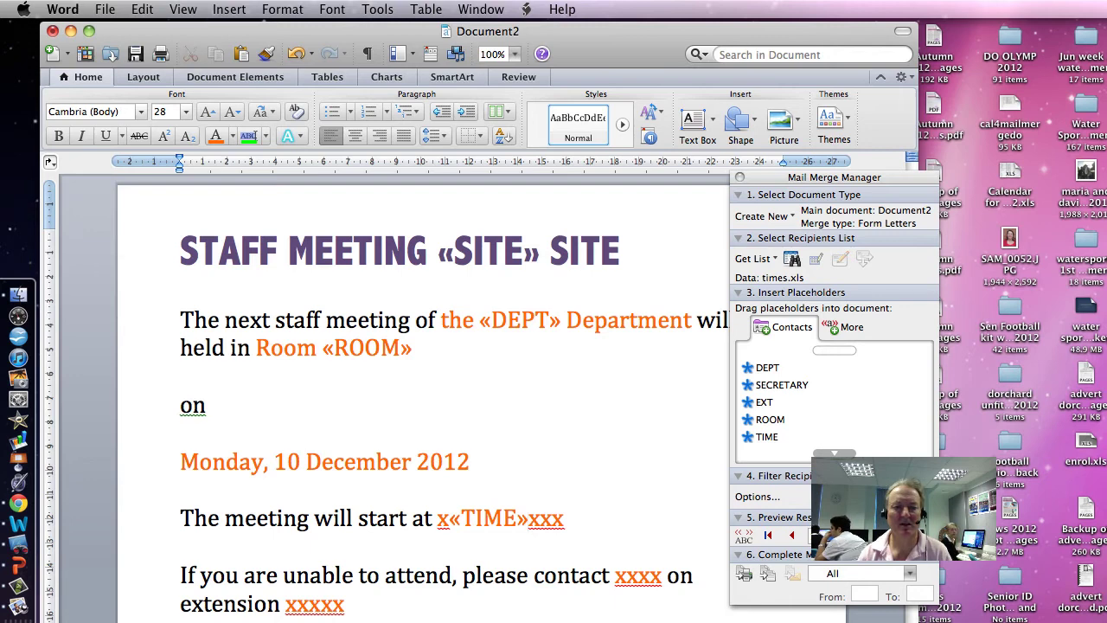
drag(564, 519, 529, 521)
key(BackSpace)
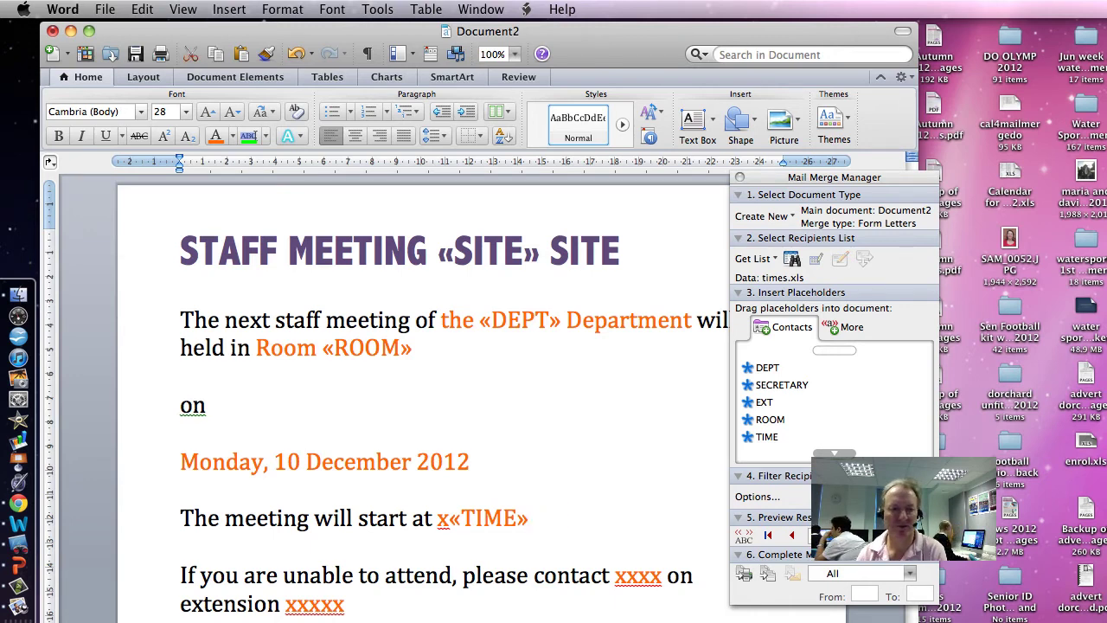
click(450, 519)
drag(449, 519, 437, 519)
key(BackSpace)
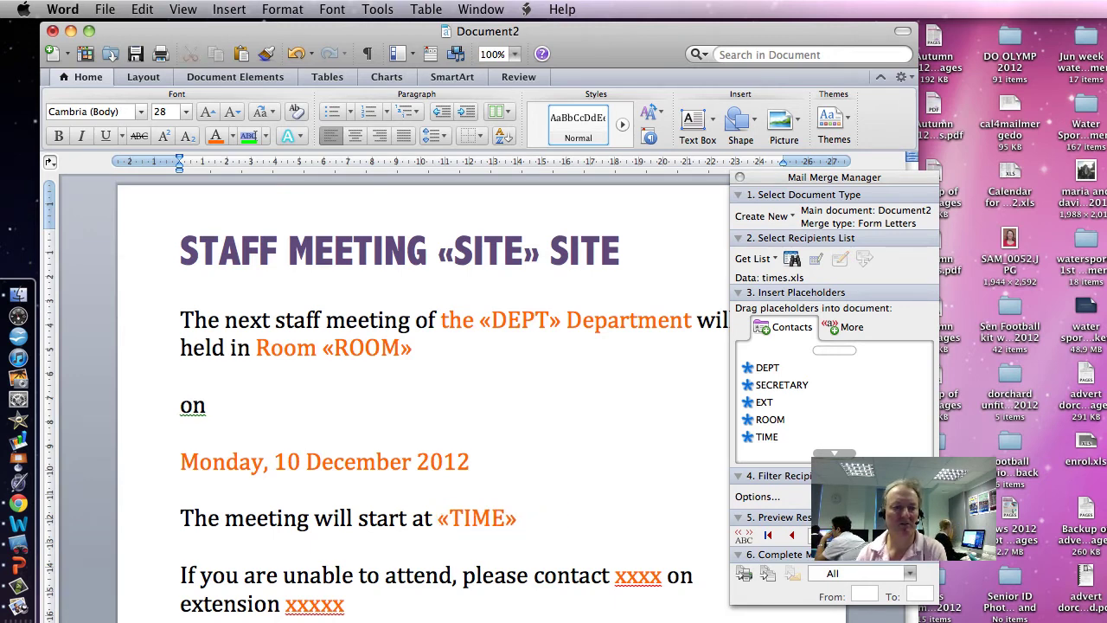
drag(775, 178, 915, 131)
Replace the xxxx after contact with the «SECRETARY» field, removing leftover x's
double_click(645, 574)
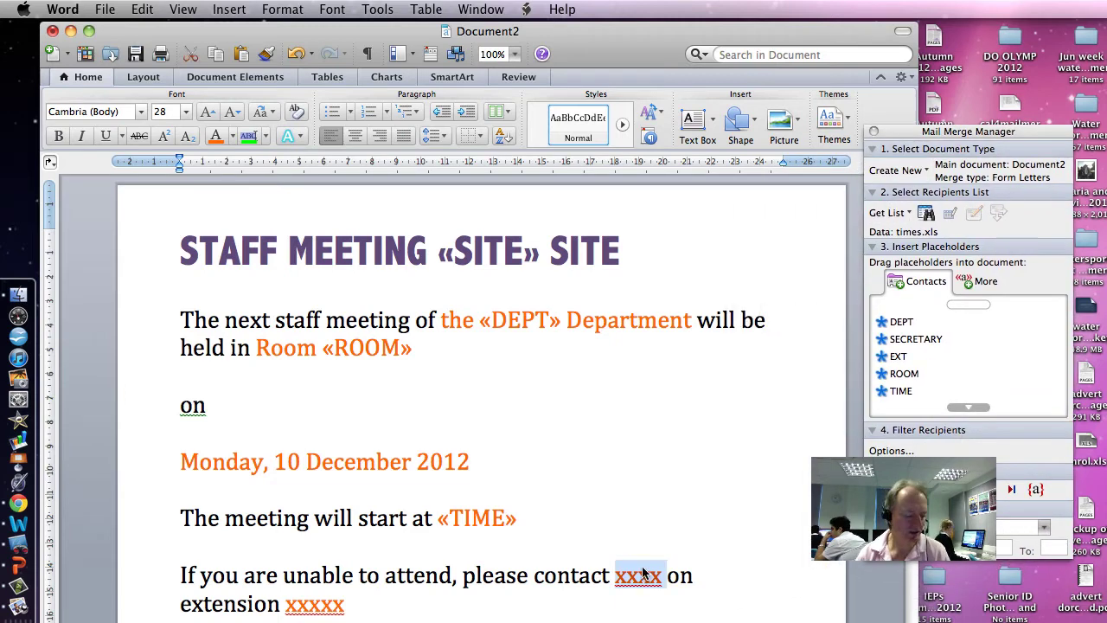
click(898, 355)
drag(918, 344, 638, 575)
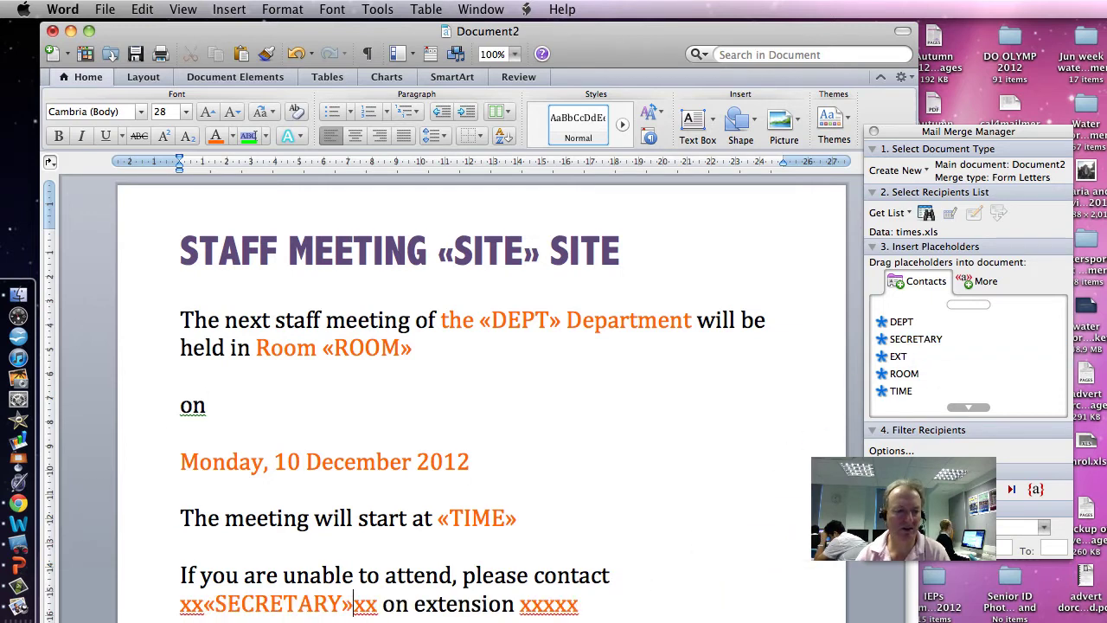
key(shift+Left)
key(shift+Left)
key(BackSpace)
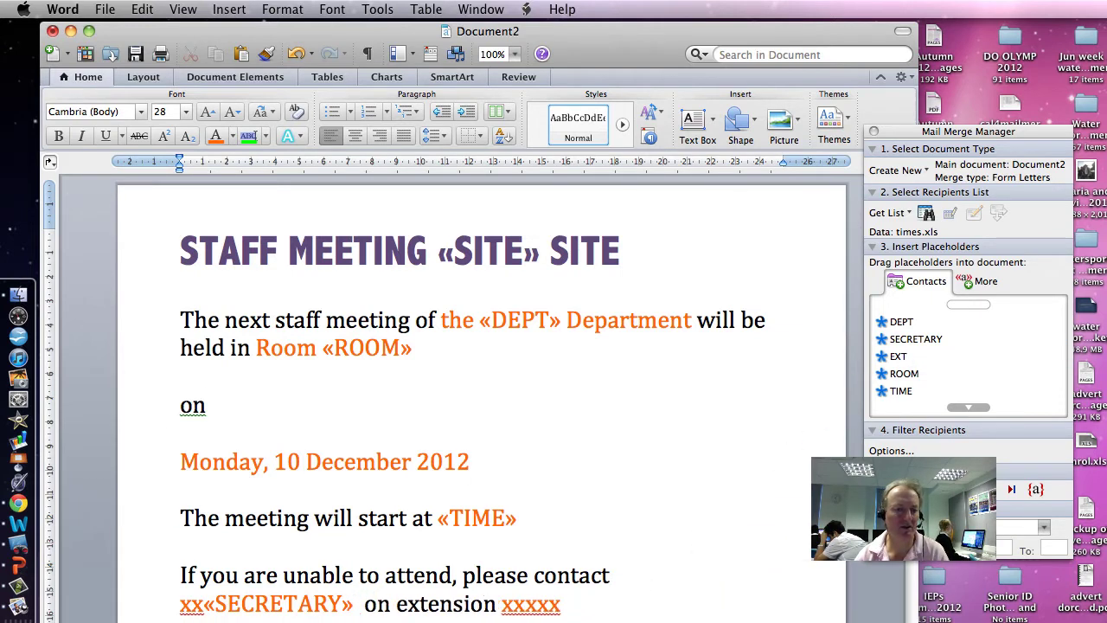
key(shift+Left)
key(shift+Left)
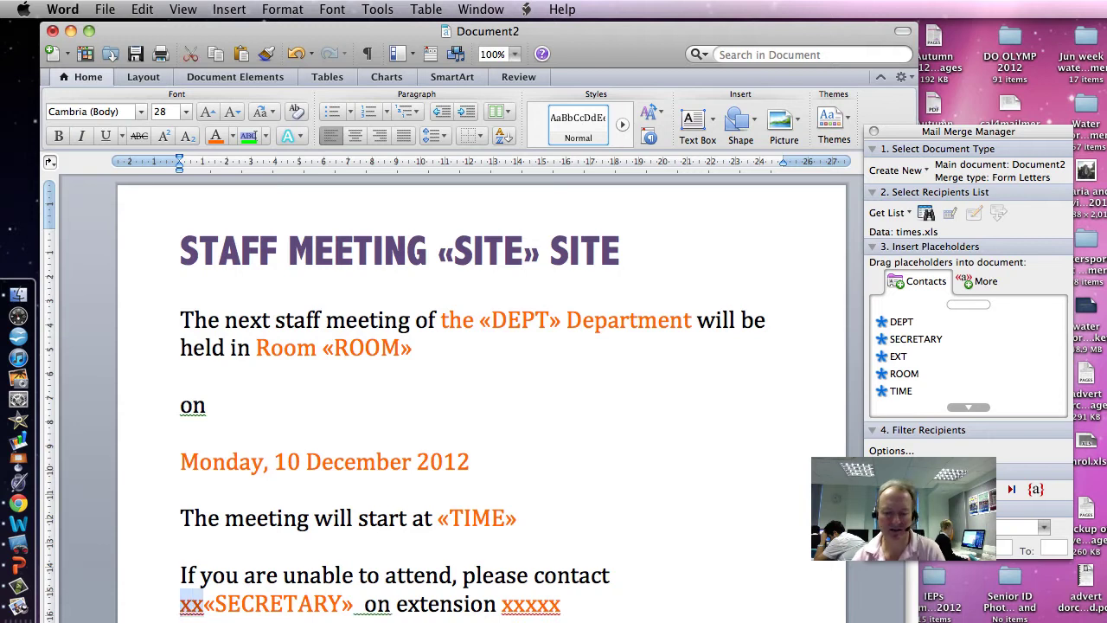
key(BackSpace)
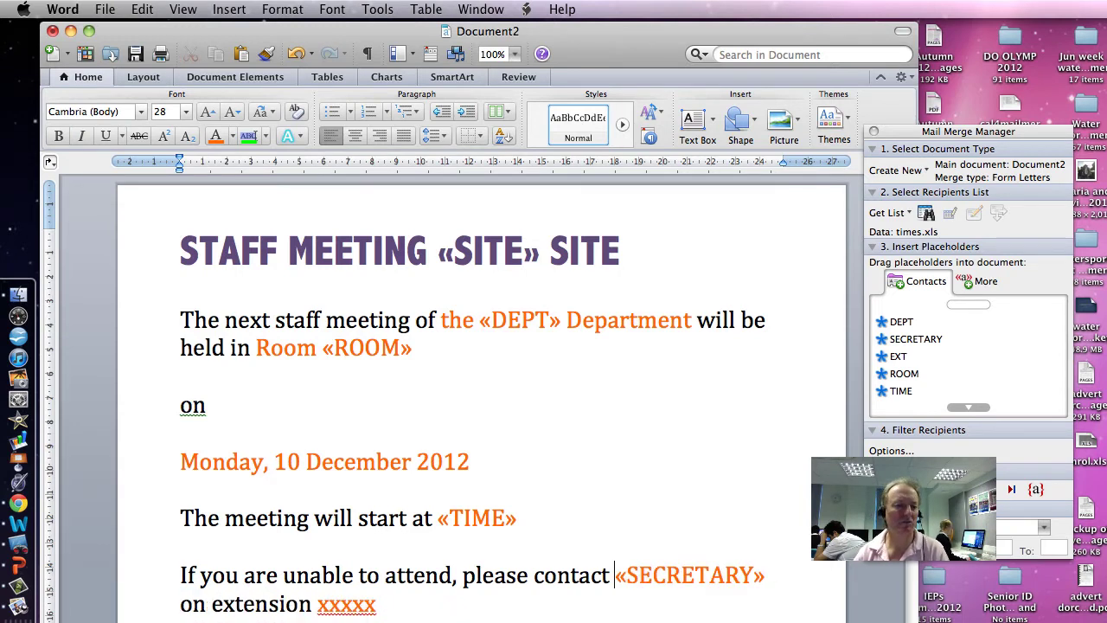
Replace the xxxxx on the extension line with the «EXT» merge field
double_click(341, 603)
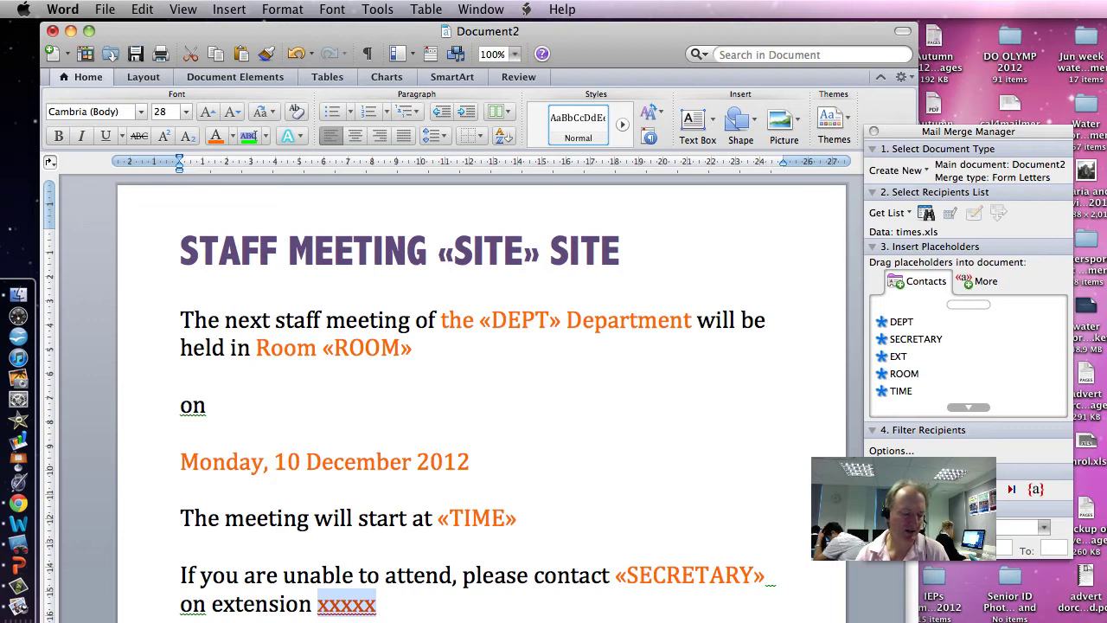
drag(900, 357, 322, 600)
key(BackSpace)
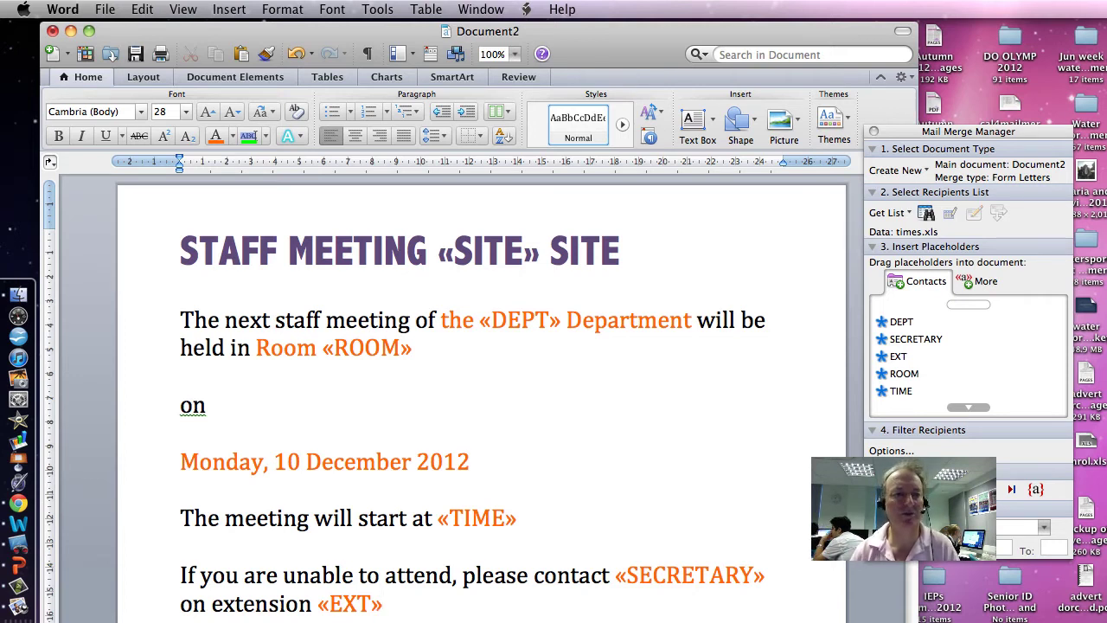
Browse the Insert menu without choosing anything, then shrink the Word window
click(232, 10)
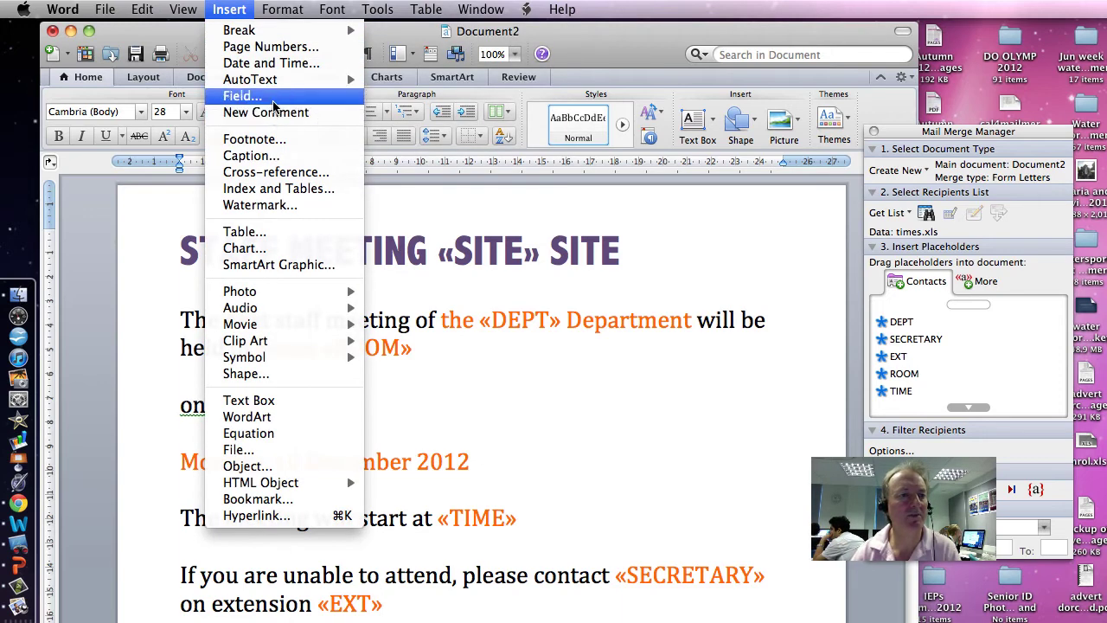
click(461, 421)
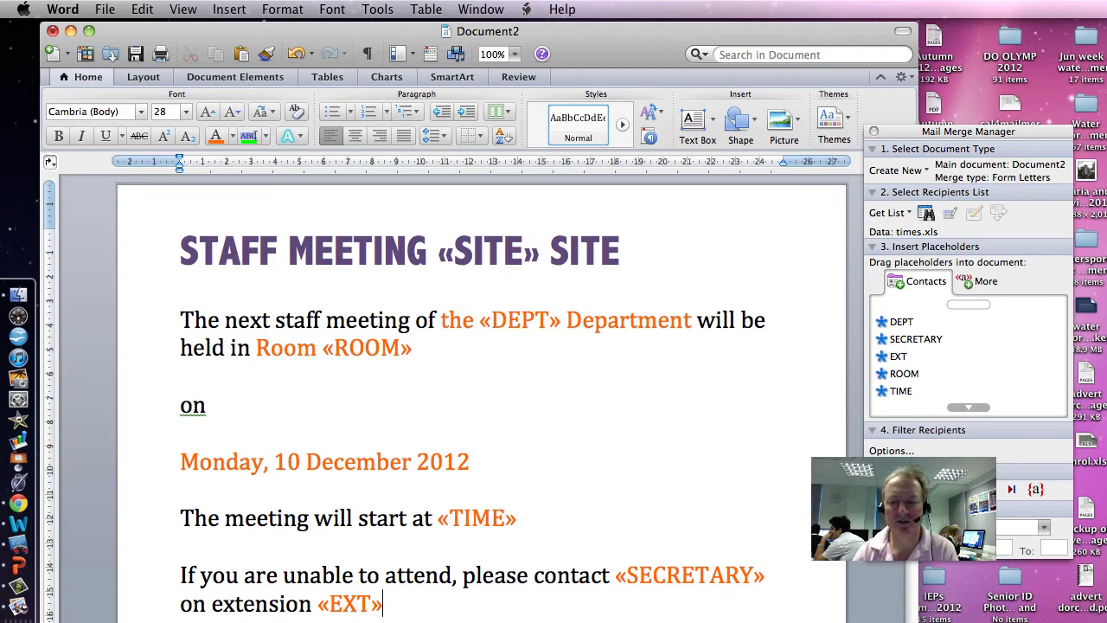
drag(916, 619, 741, 592)
drag(737, 405, 738, 493)
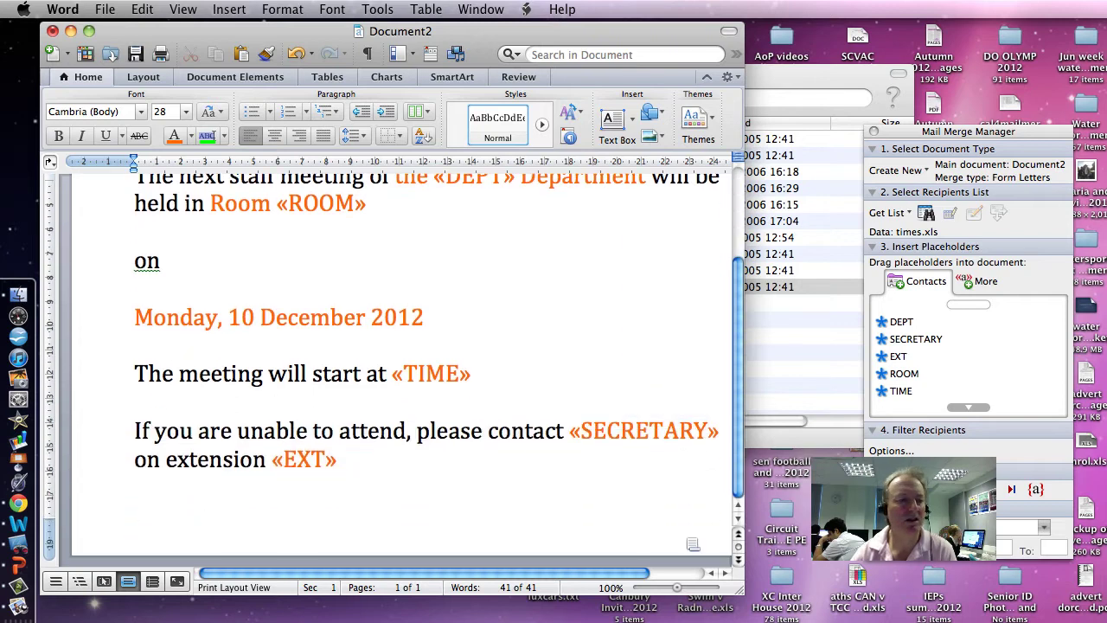
Type the contact's name and extension number in the footer and set it to 14 pt
double_click(170, 519)
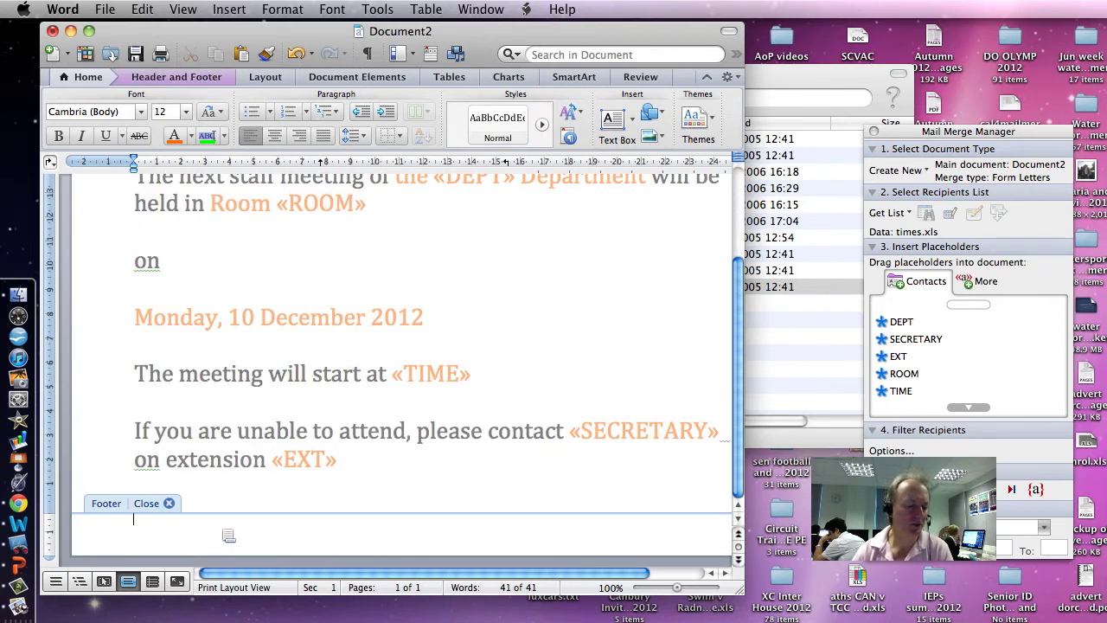
text(04)
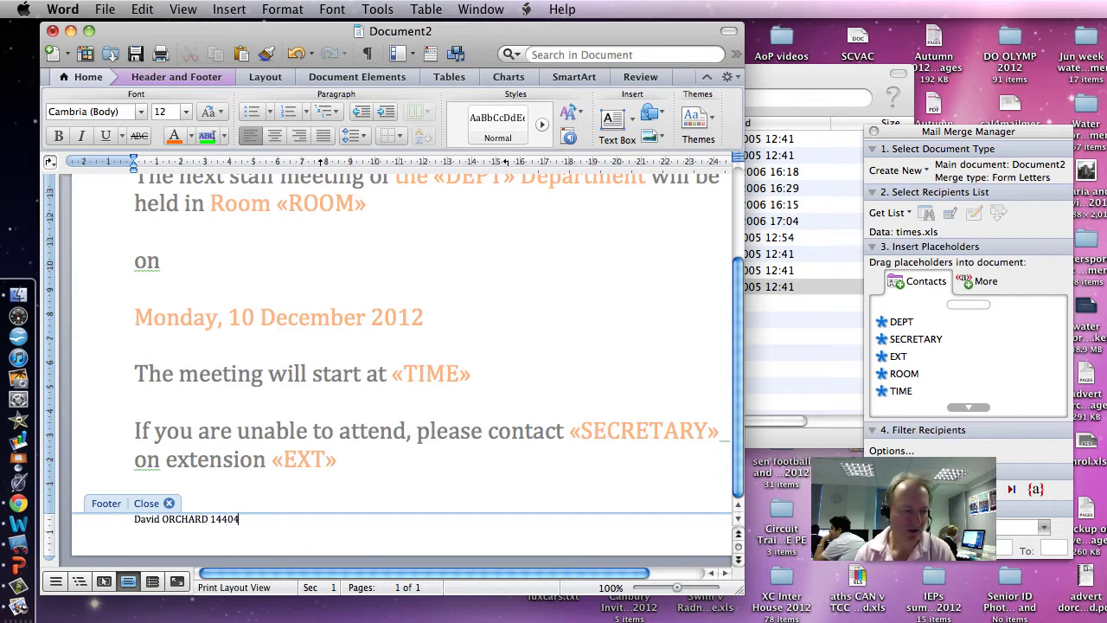
key(shift+alt+Left)
key(shift+alt+Left)
key(shift+alt+Left)
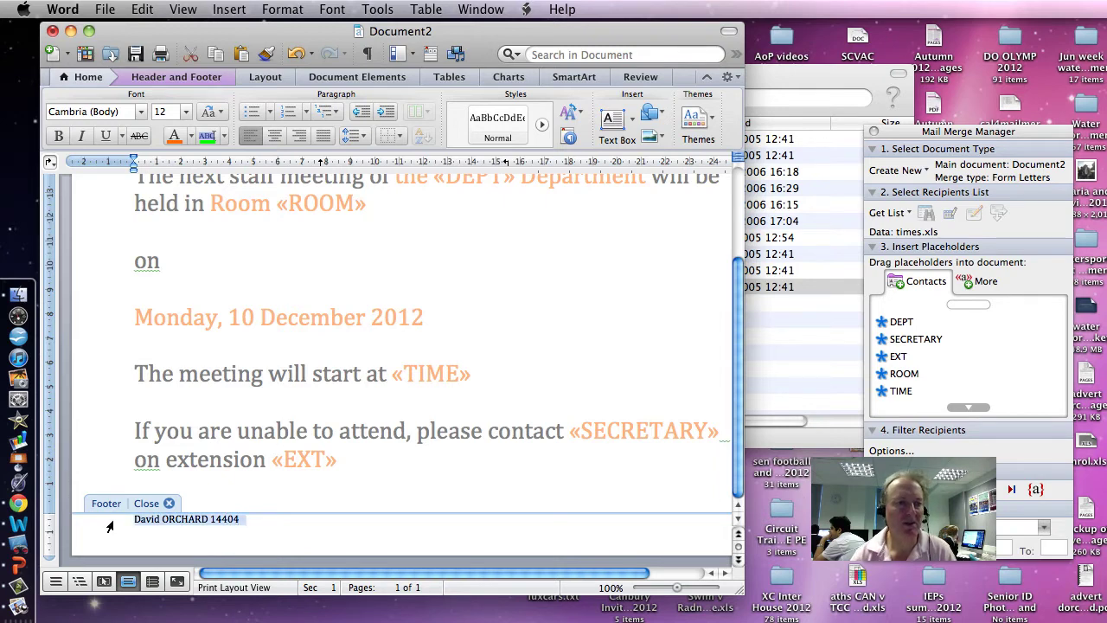
click(185, 112)
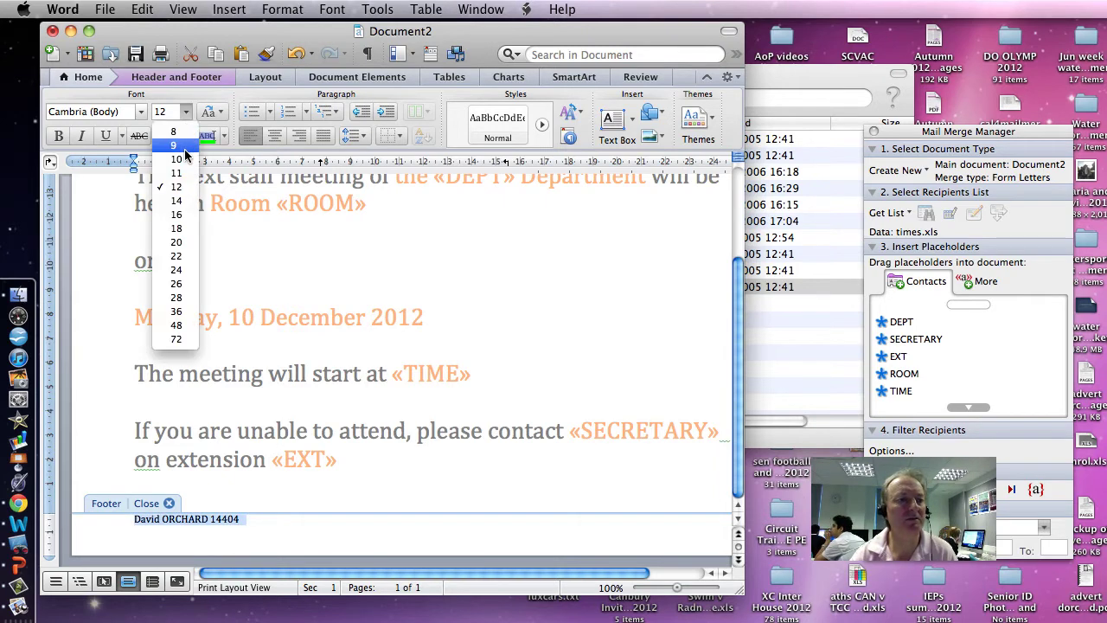
click(173, 196)
click(277, 518)
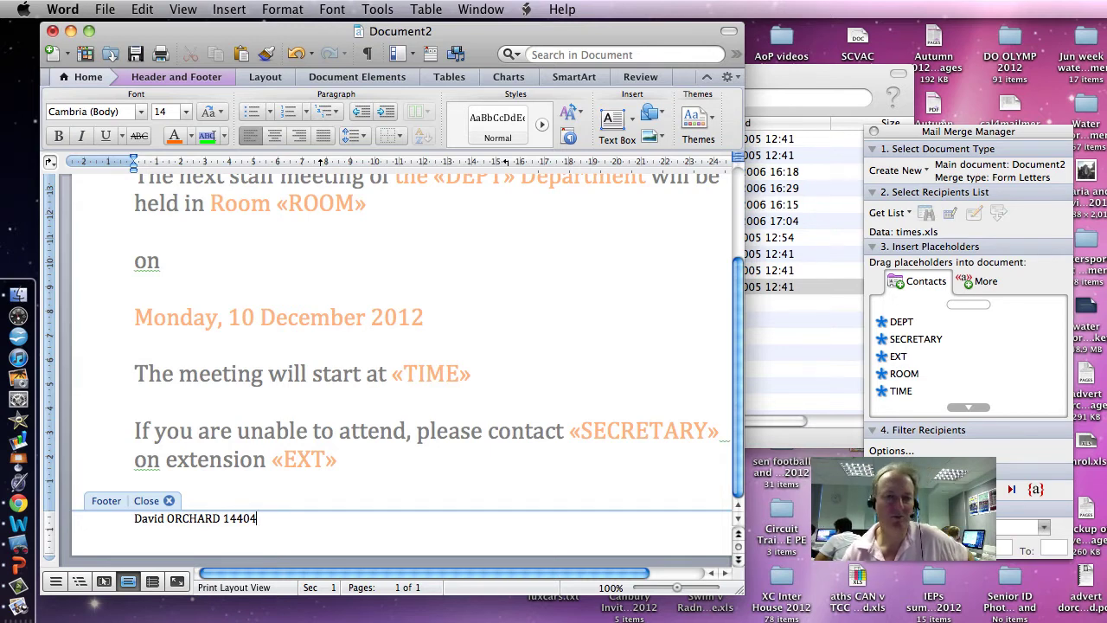
scroll(389, 346, up, 5)
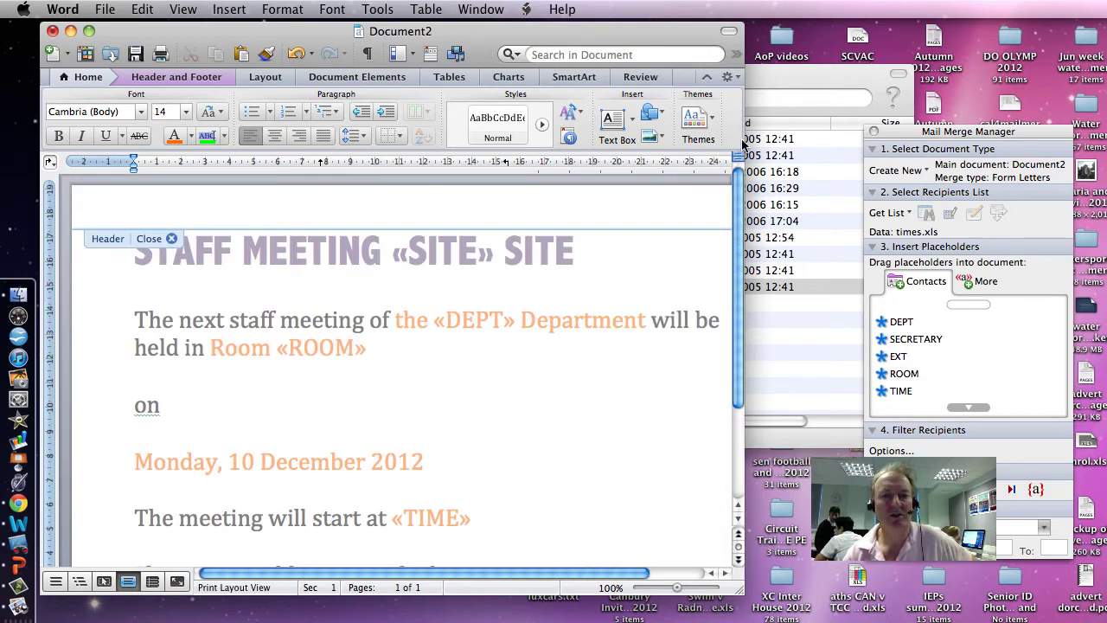
drag(741, 596, 997, 622)
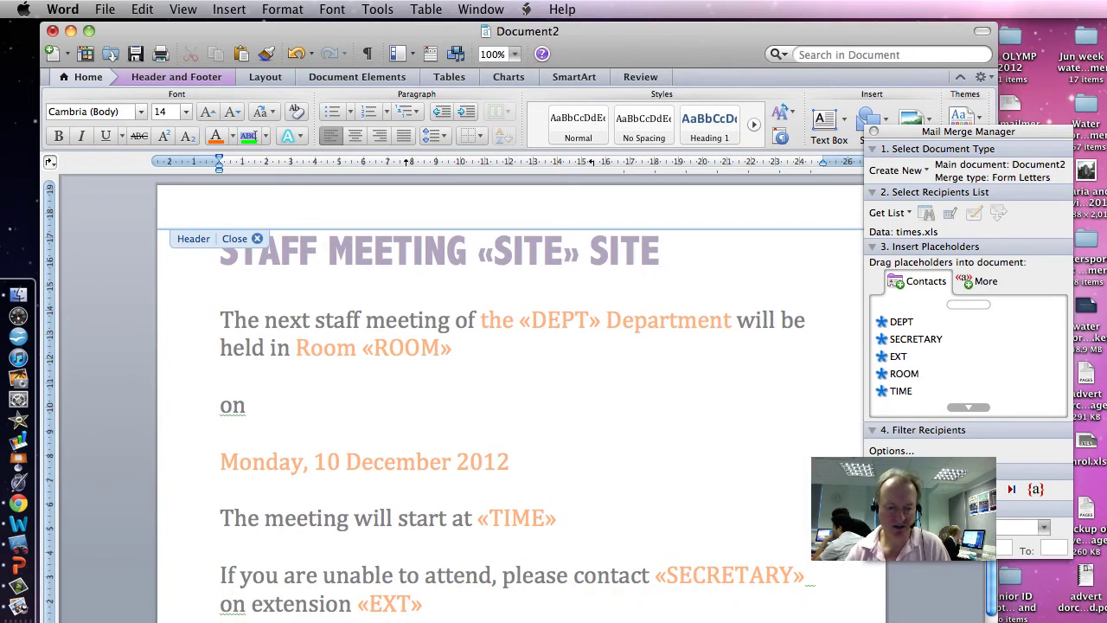
Leave the footer, then make the whole staff meeting letter centred and bold
double_click(301, 604)
key(super+a)
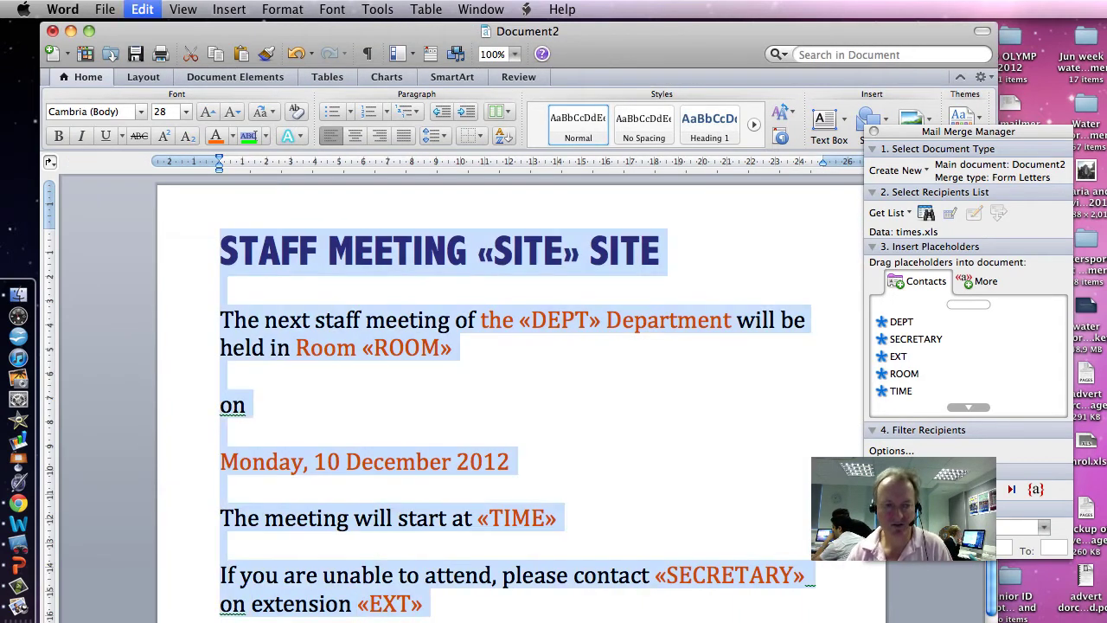
click(355, 138)
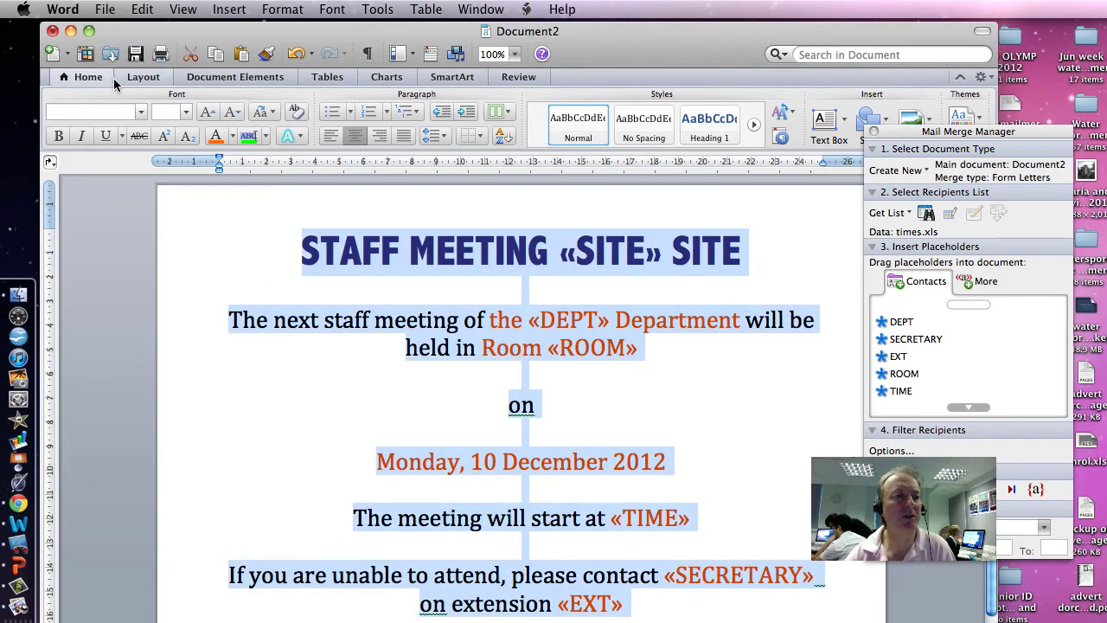
click(57, 136)
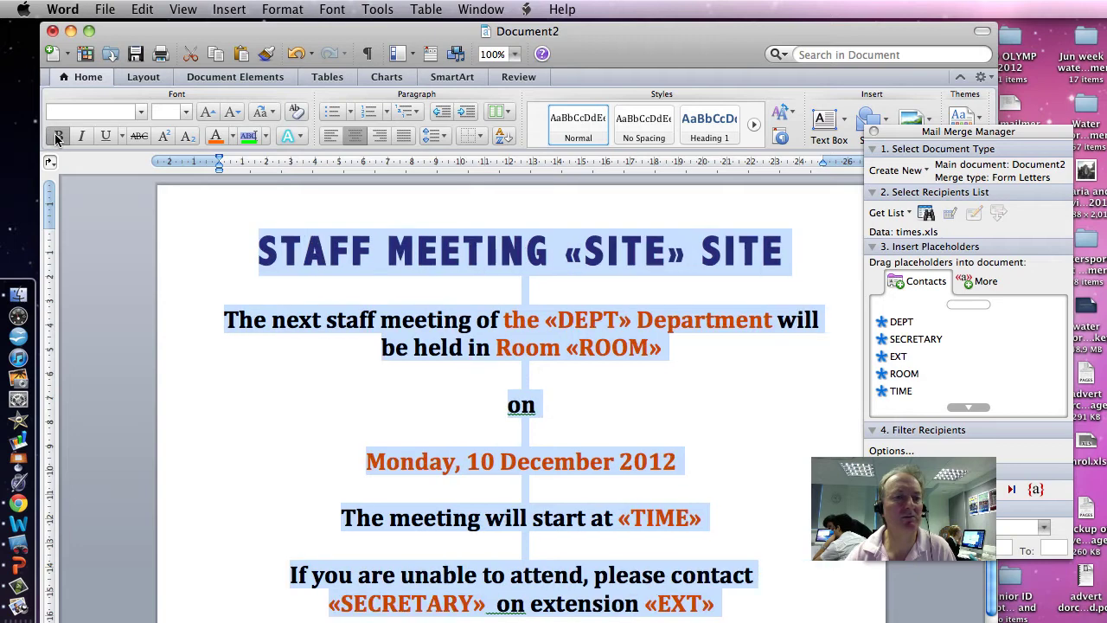
click(662, 402)
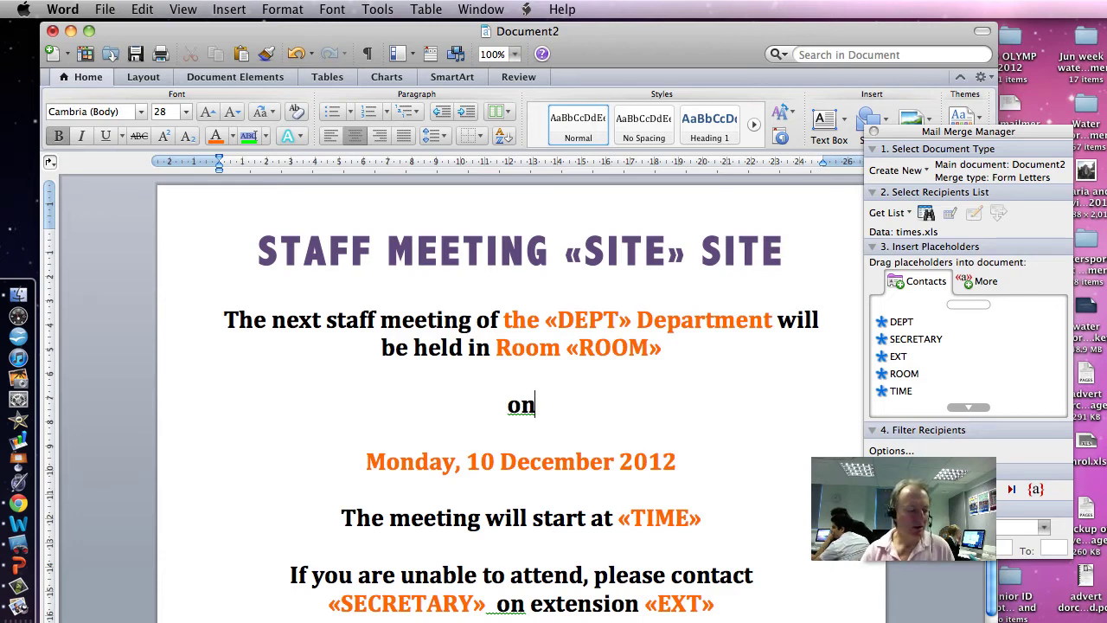
Start Save As with the file name 'meet' as a Word document in Documents
click(107, 16)
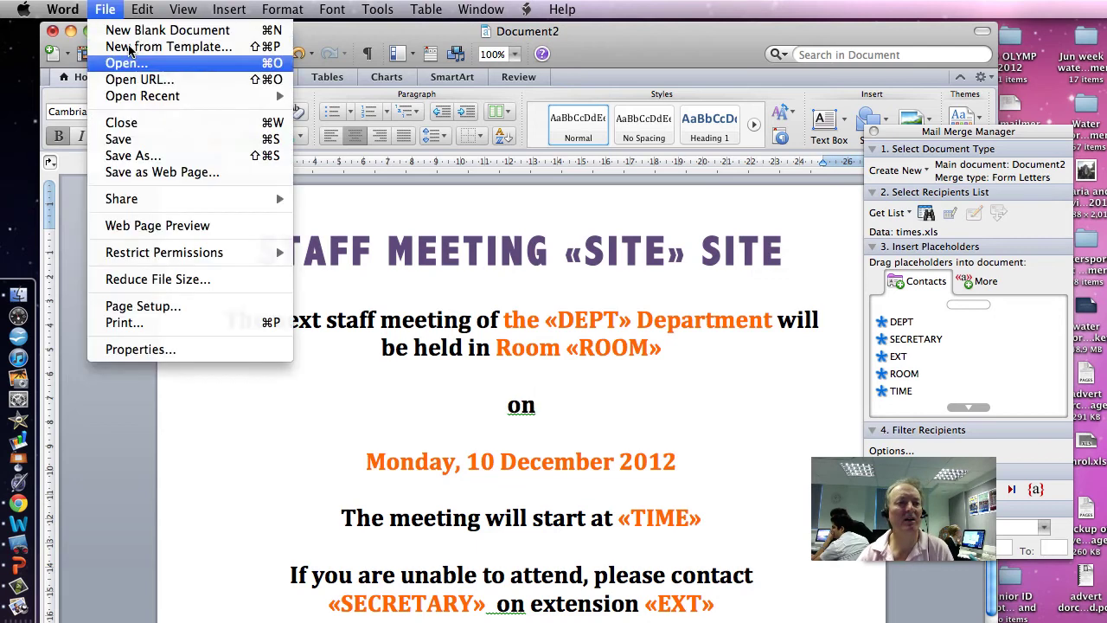
click(171, 149)
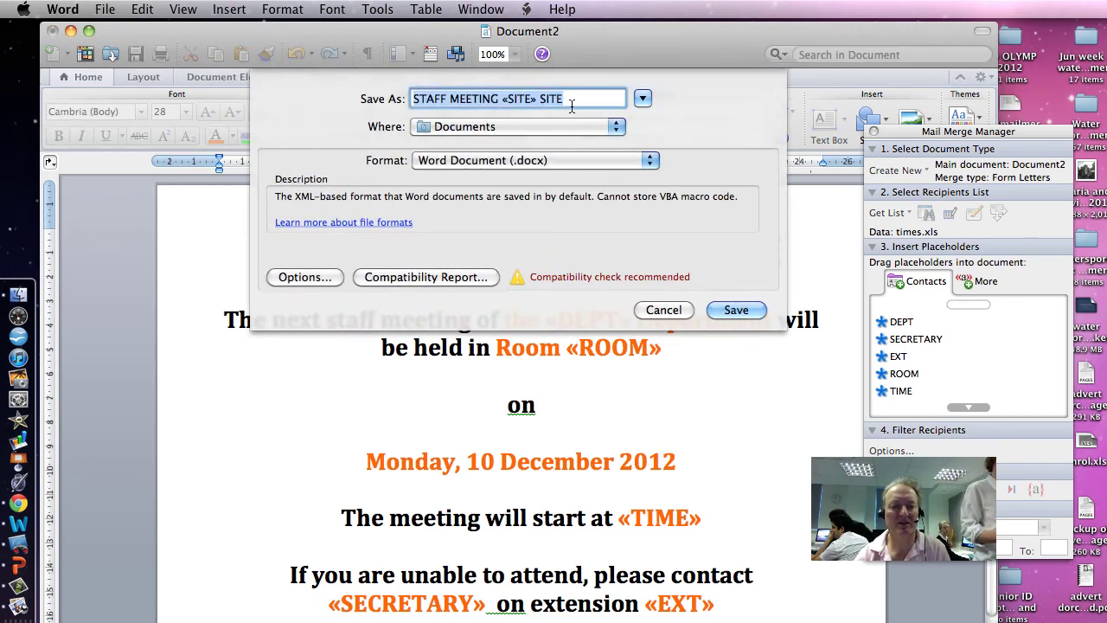
text(meet)
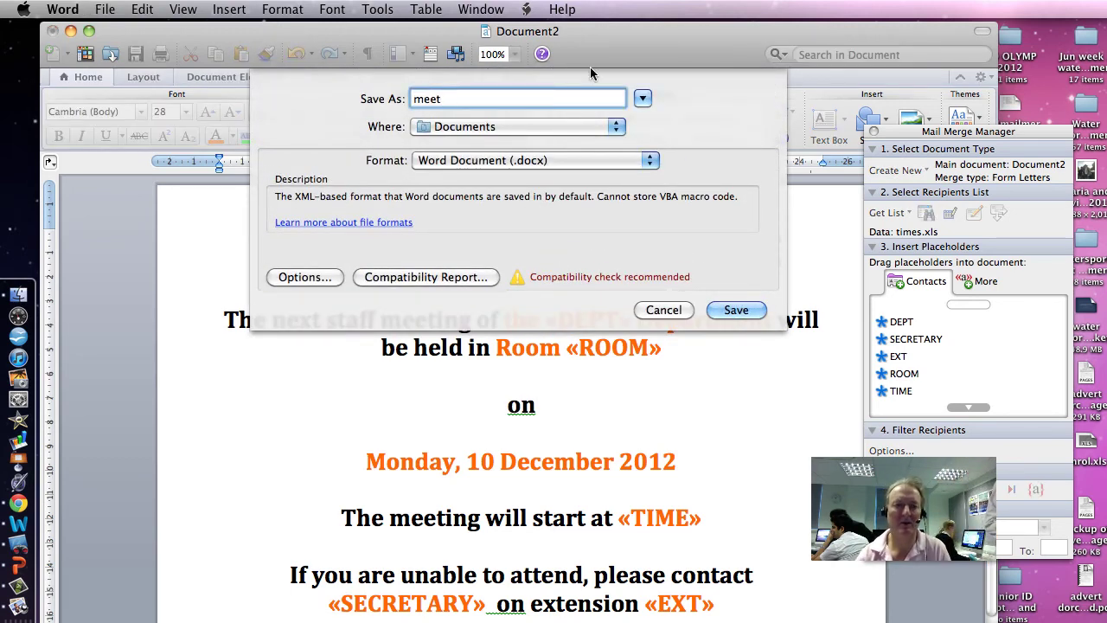